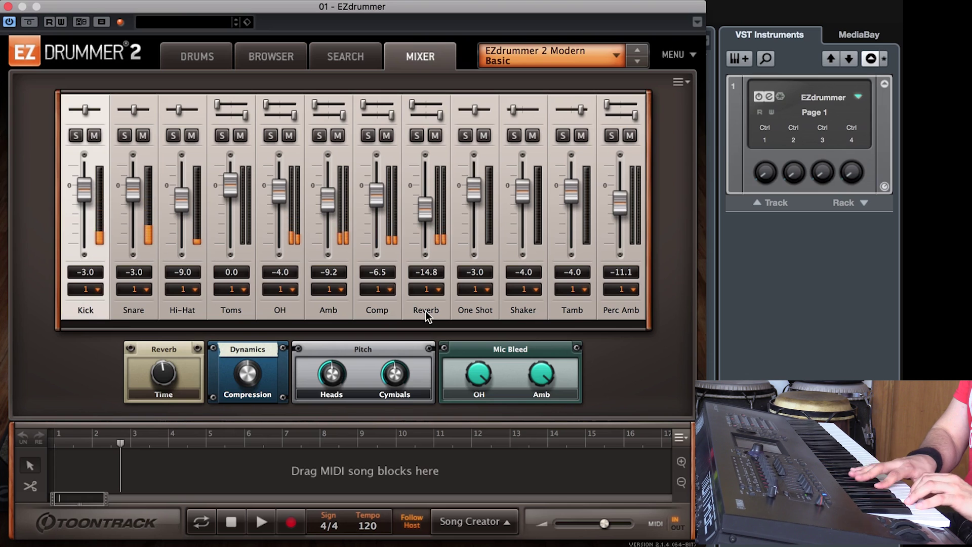
- Audition the OH channel in solo while varying the OH mic bleed, bringing it up to 100%
left_click(271, 135)
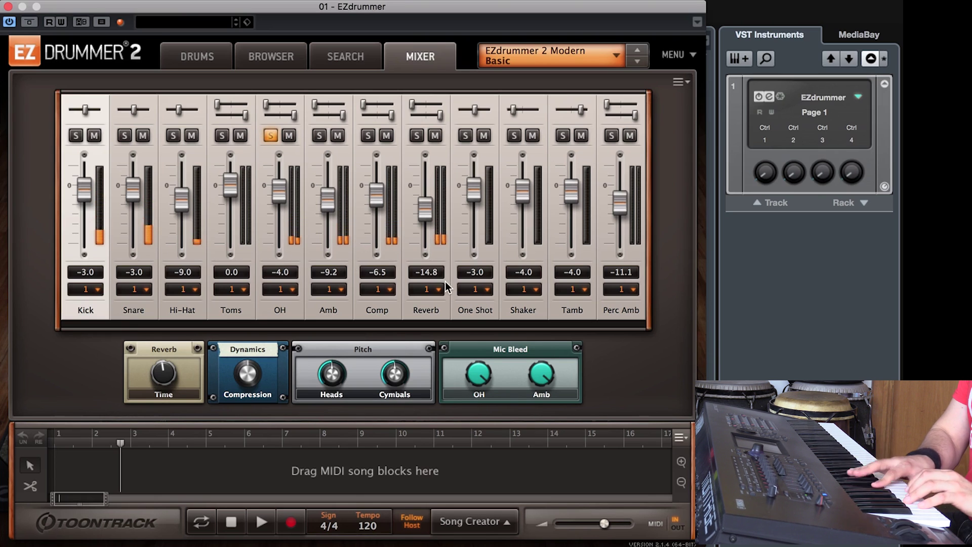
left_click_drag(476, 373, 478, 271)
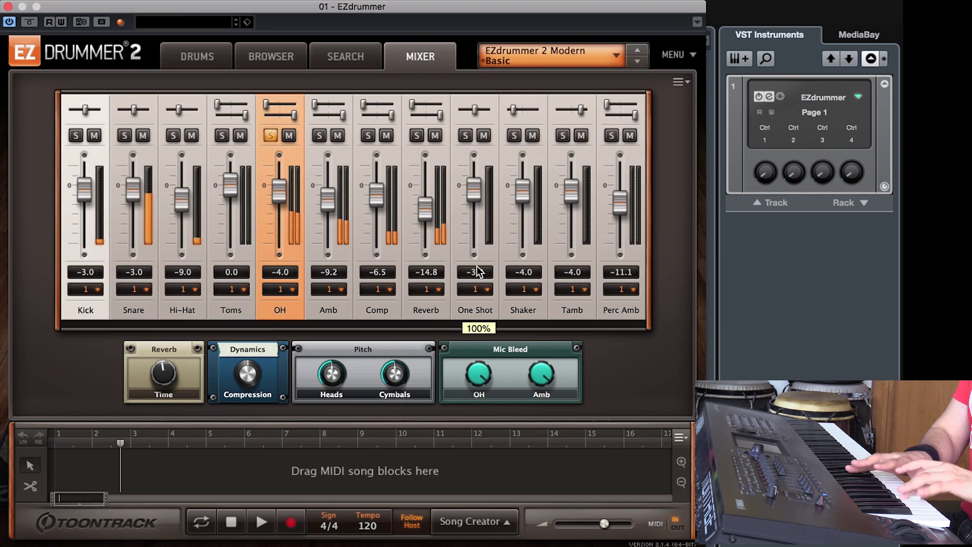
left_click(275, 138)
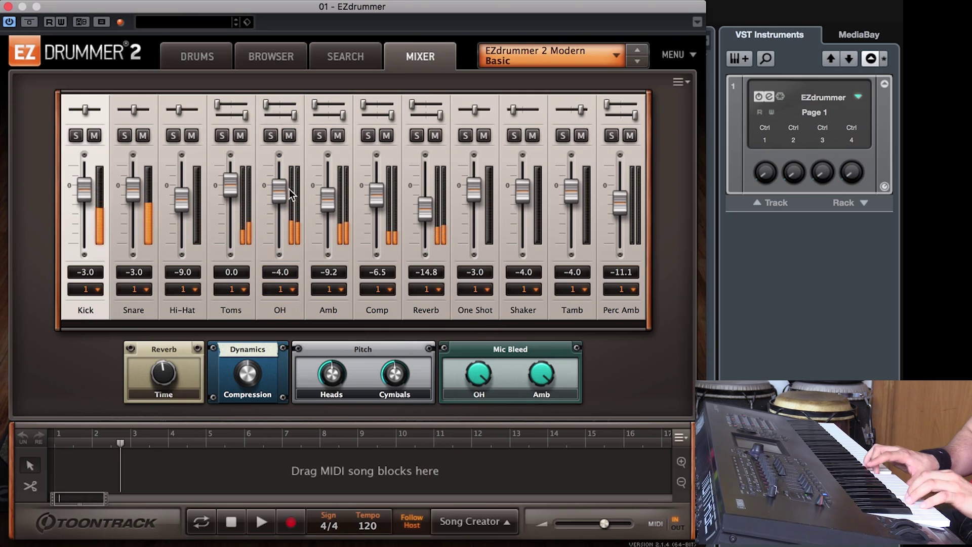
- Lower the Kick level to -8.4 and try the Dynamics compression at 100% before turning it back down
left_click_drag(90, 196, 90, 206)
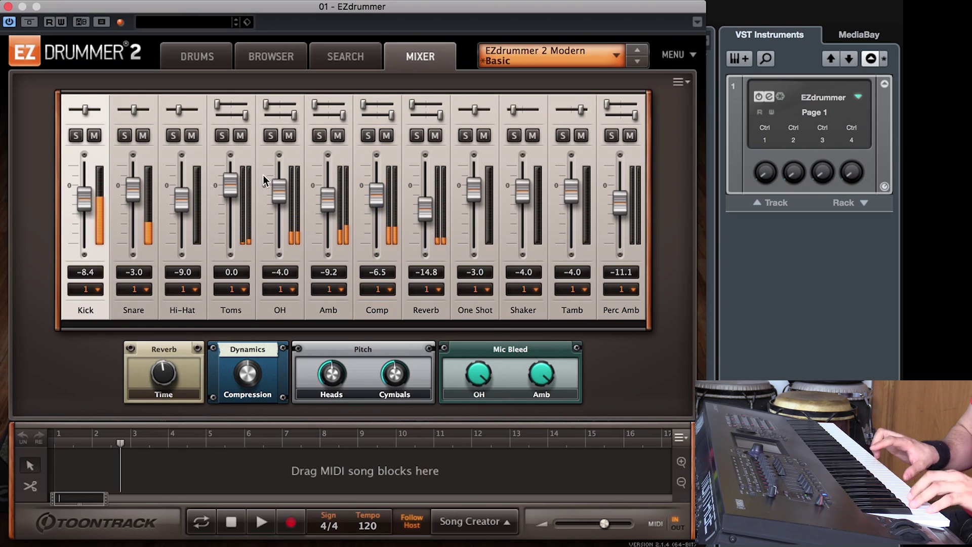
left_click(248, 364)
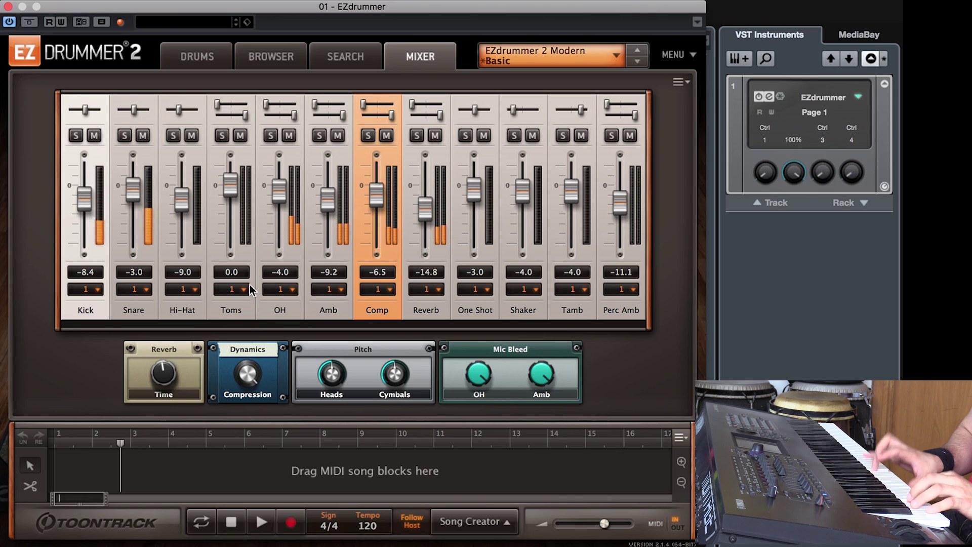
left_click_drag(242, 346, 232, 426)
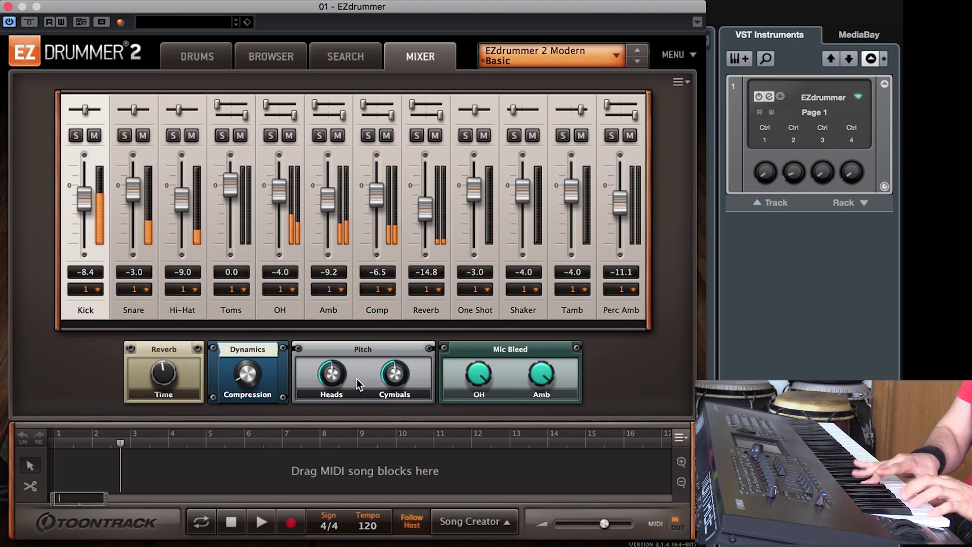
- Try different pitch settings for the drum heads and the cymbals, returning both to the middle
left_click_drag(336, 375, 338, 290)
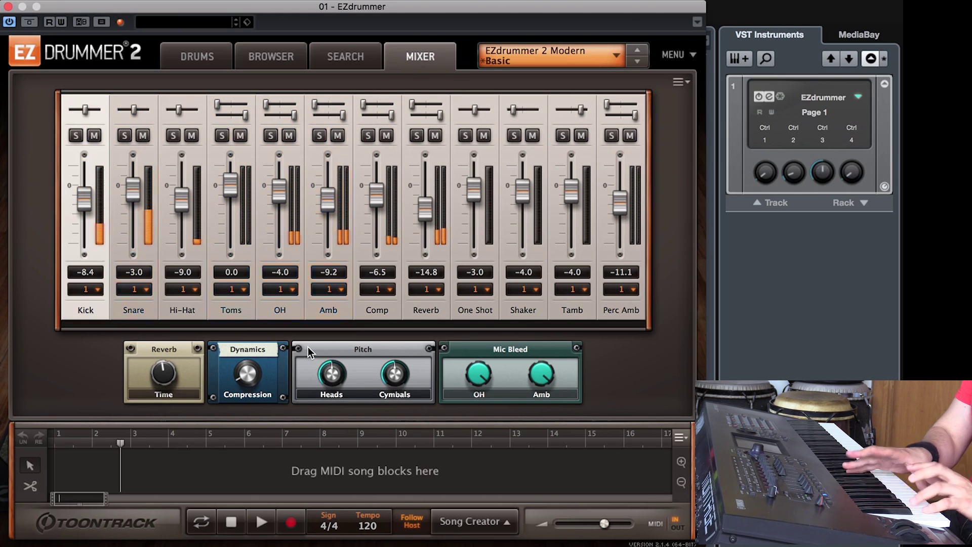
left_click_drag(398, 377, 375, 441)
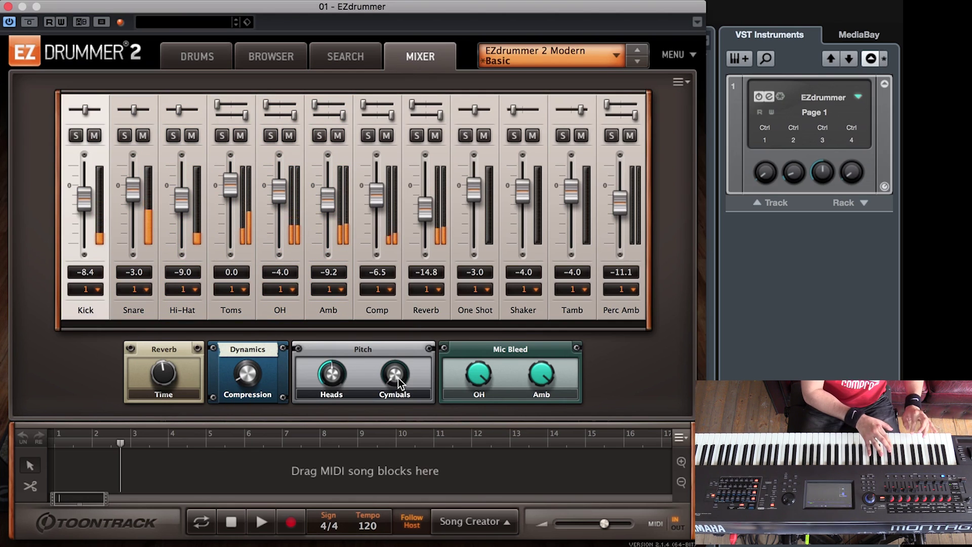
left_click_drag(398, 378, 392, 300)
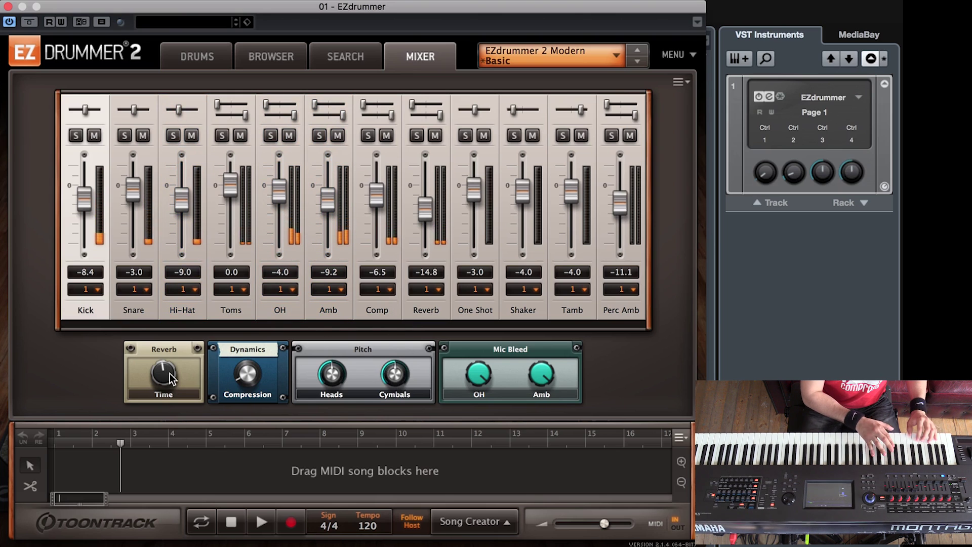
- Try the longest and shortest reverb times, settling on a fairly short reverb
left_click_drag(169, 379, 177, 260)
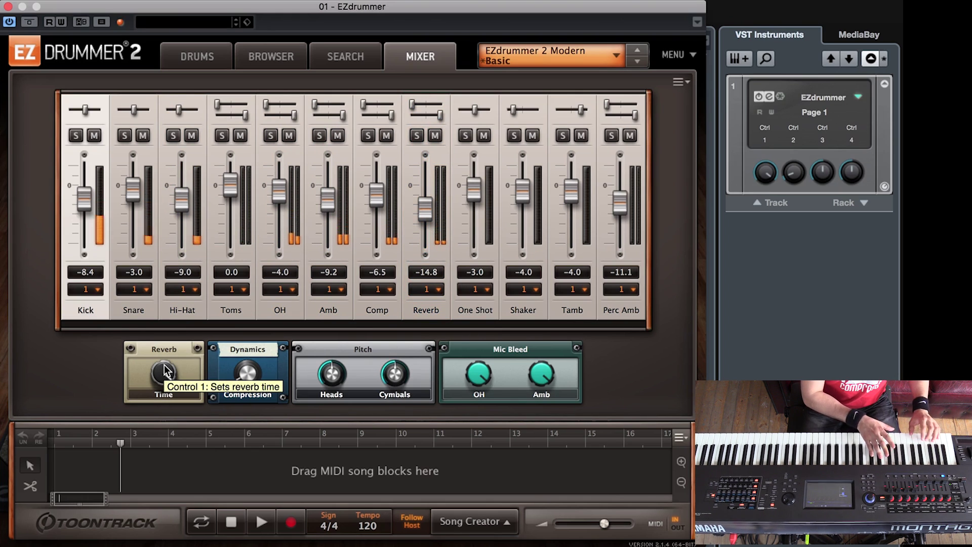
left_click_drag(164, 373, 134, 543)
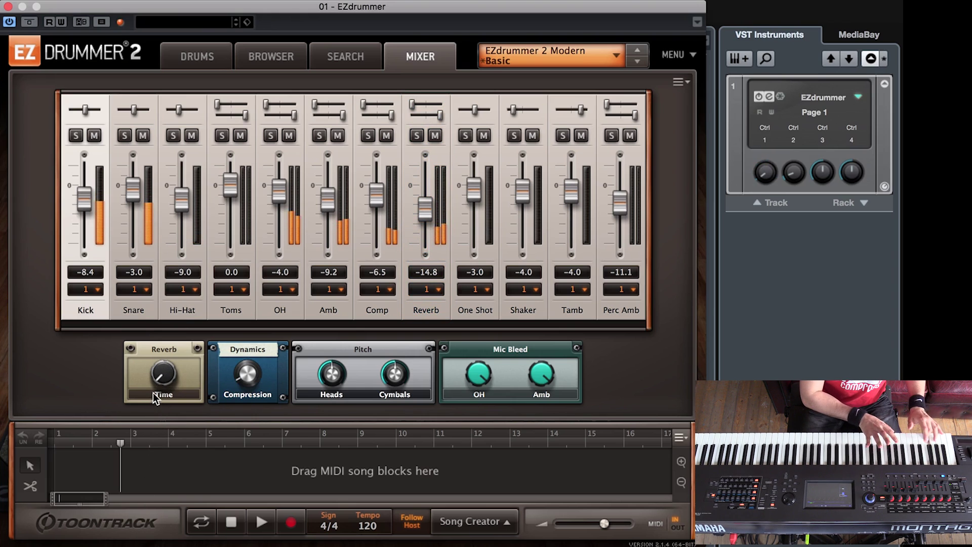
left_click_drag(161, 385, 157, 330)
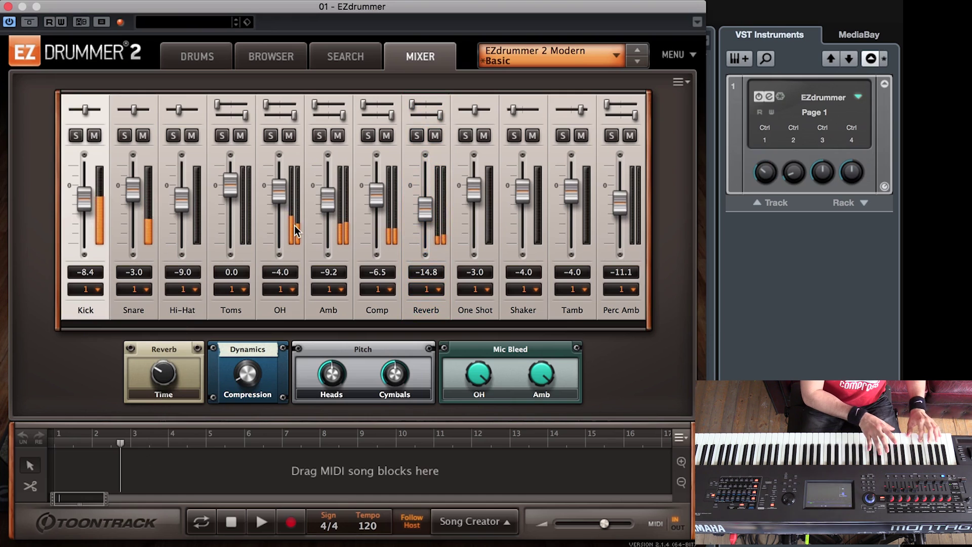
- Check the mix with the Amb channel muted, and raise the compression to 100% while auditioning the Comp channel in solo
left_click(338, 135)
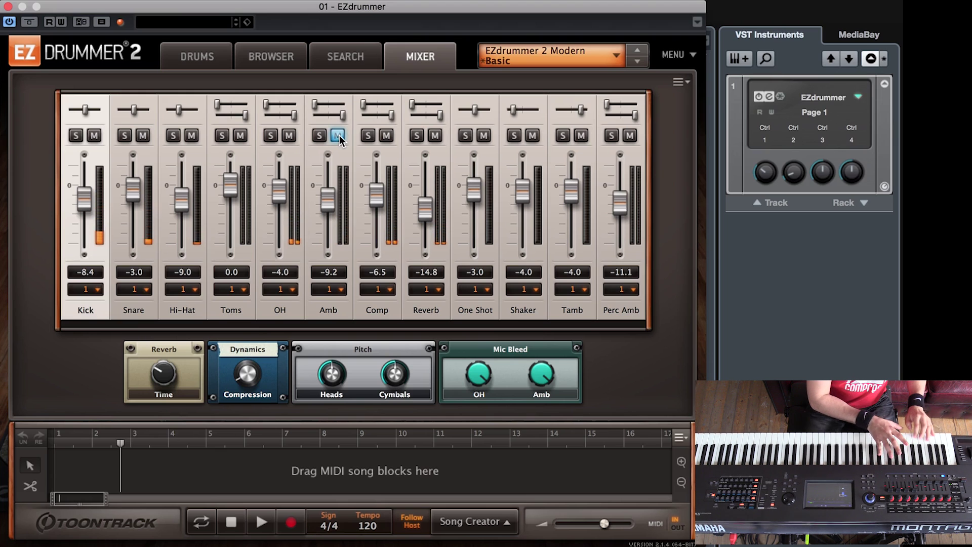
left_click(338, 135)
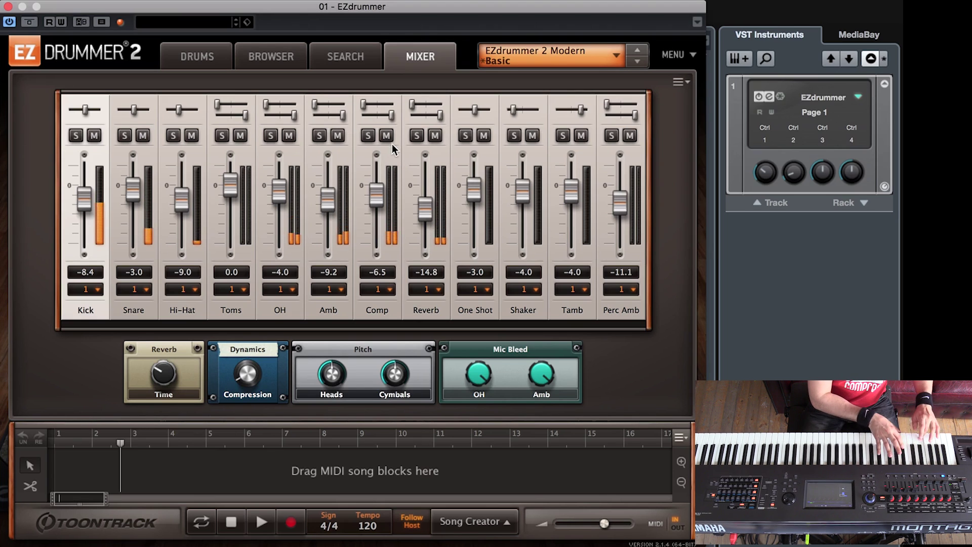
left_click(368, 135)
mouse_move(253, 331)
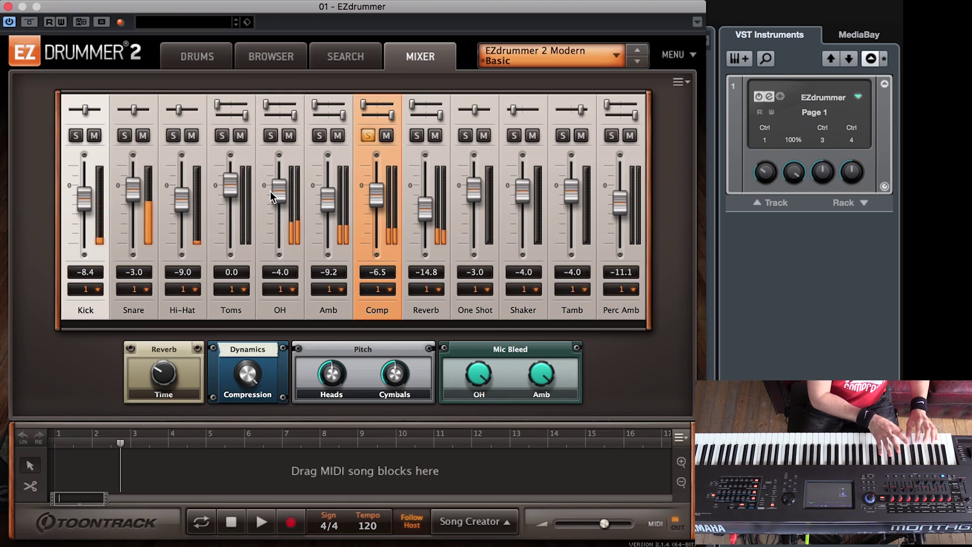
left_click(367, 135)
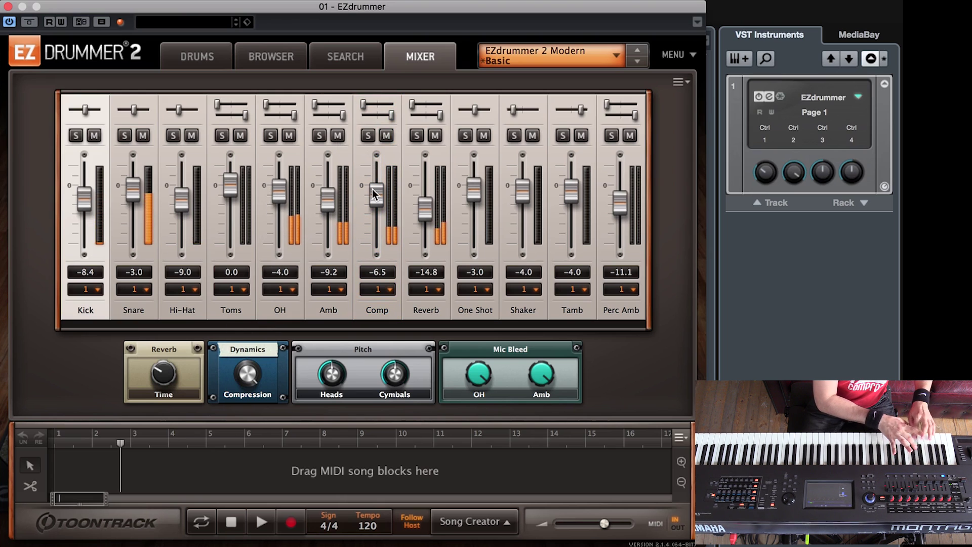
- Set the channel levels to -5.1 for Comp, -19.8 for Reverb and -13.2 for Hi-Hat
mouse_move(374, 194)
left_mouse_down()
mouse_move(372, 166)
mouse_move(371, 186)
left_mouse_up()
left_click_drag(430, 198, 428, 211)
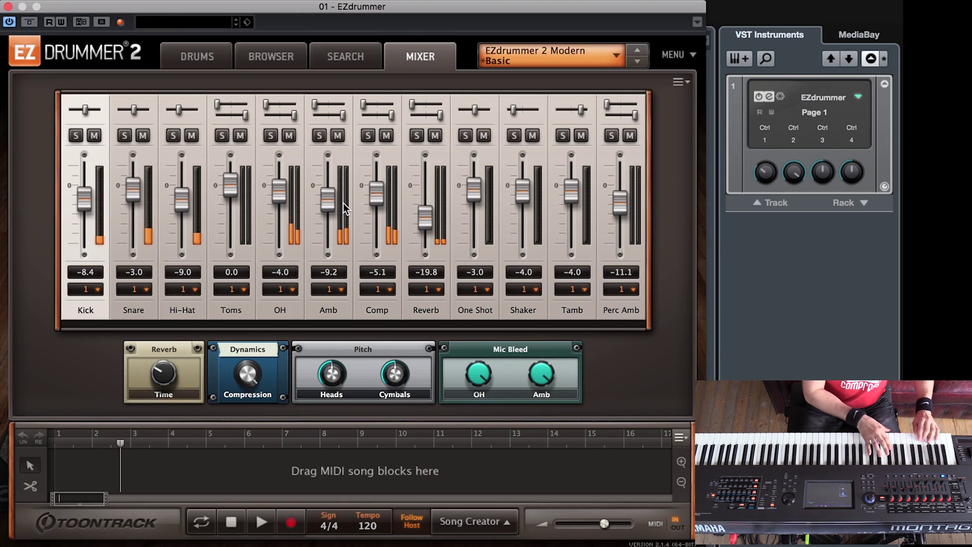
left_click_drag(182, 208, 181, 215)
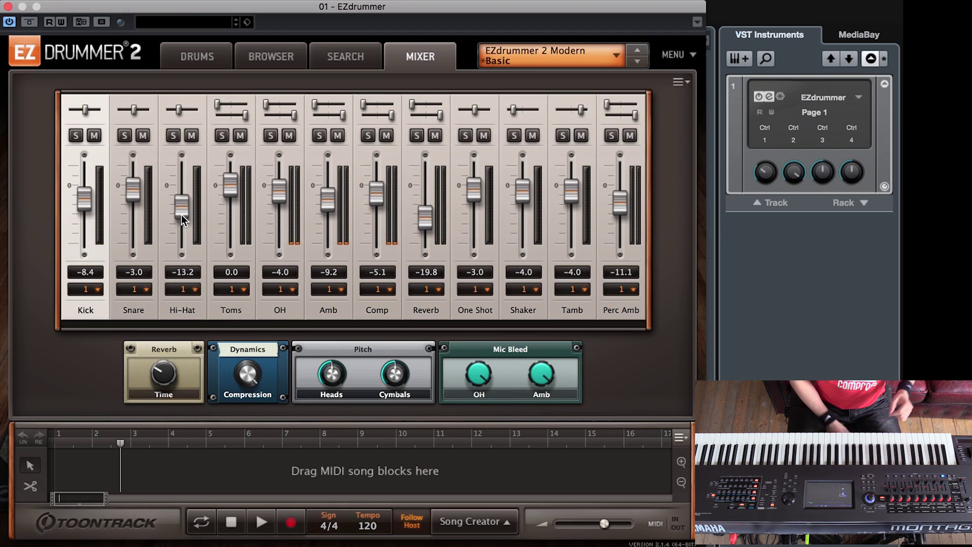
- Load the 80s preset of the Modern kit and return to the drum kit view
left_click(638, 61)
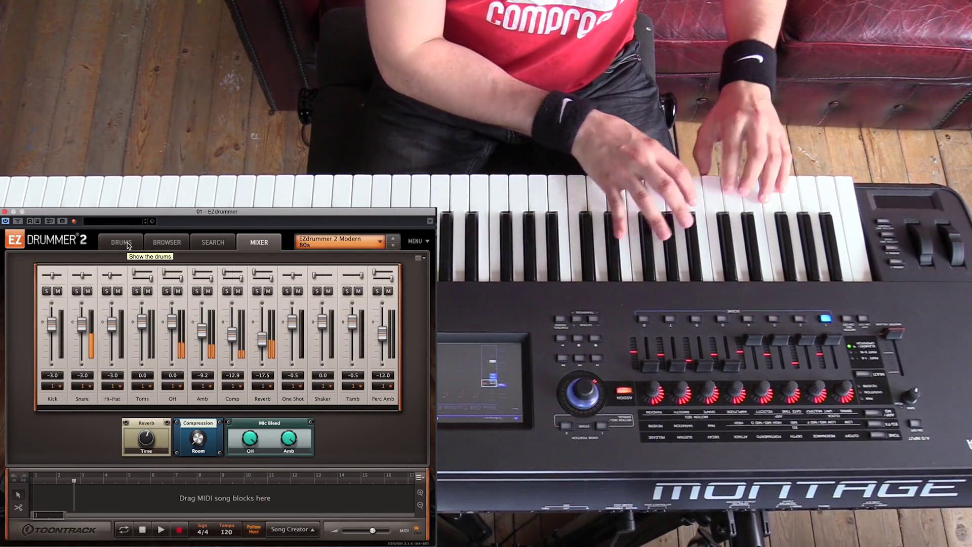
left_click(128, 246)
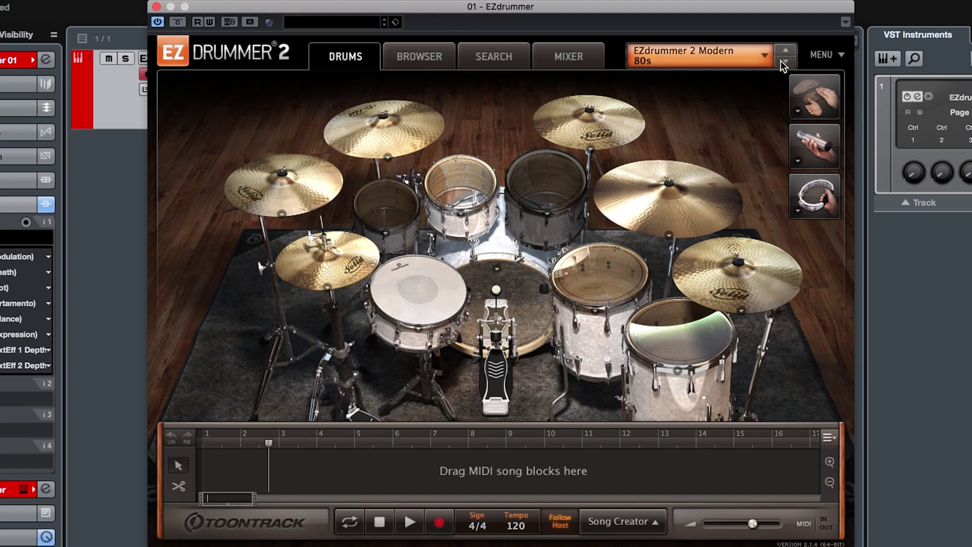
- Load the Metal preset from the EZdrummer 2 Modern library
left_click(765, 57)
mouse_move(754, 77)
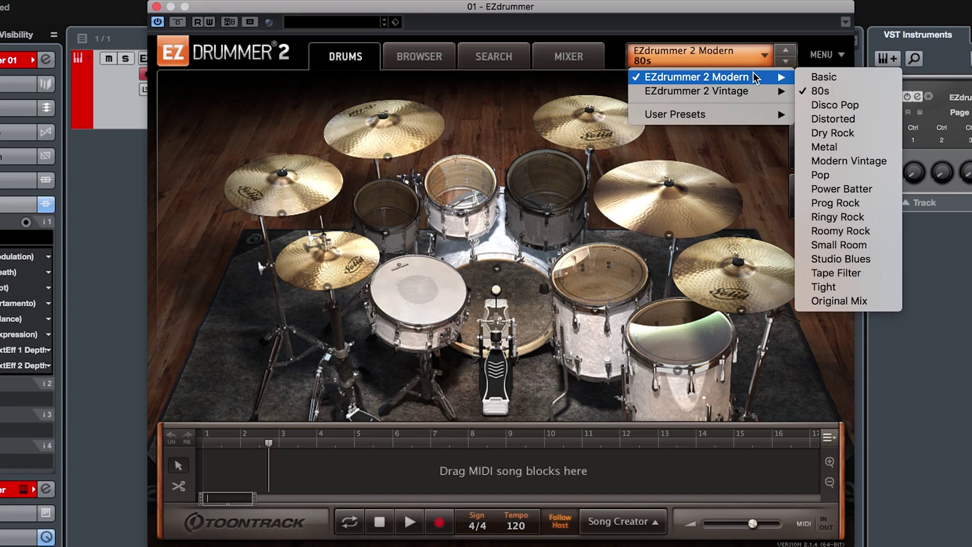
left_click(837, 147)
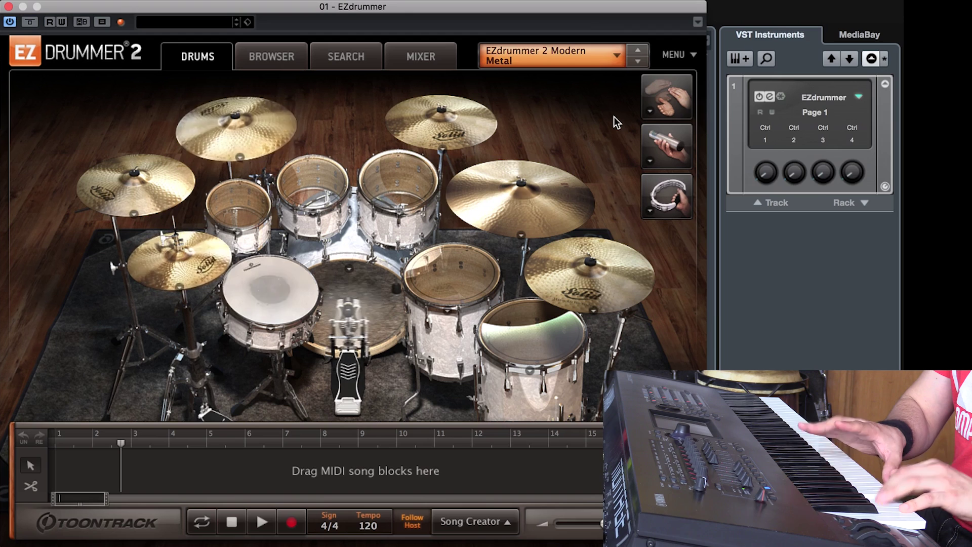
- Show the Metal preset's mixer and audition its Comp channel in solo
left_click(423, 58)
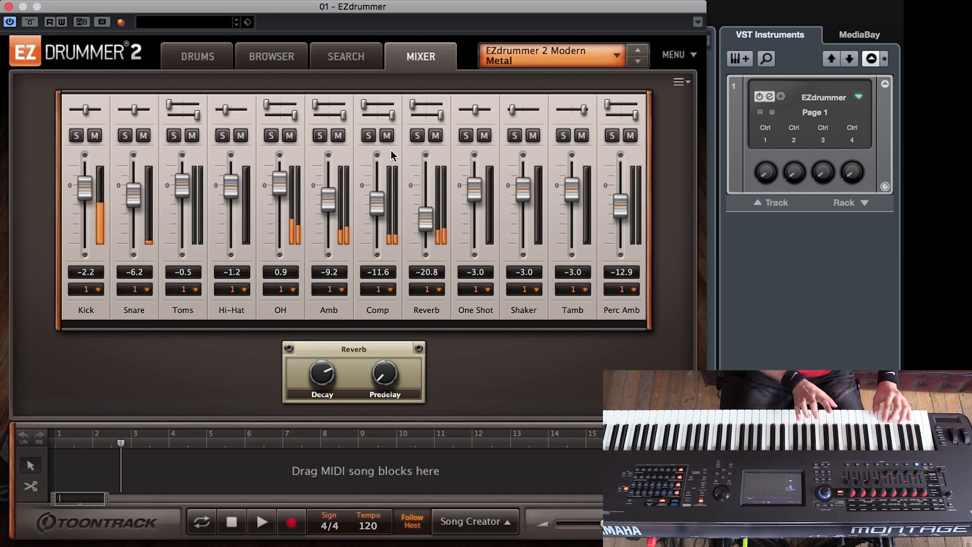
left_click(370, 135)
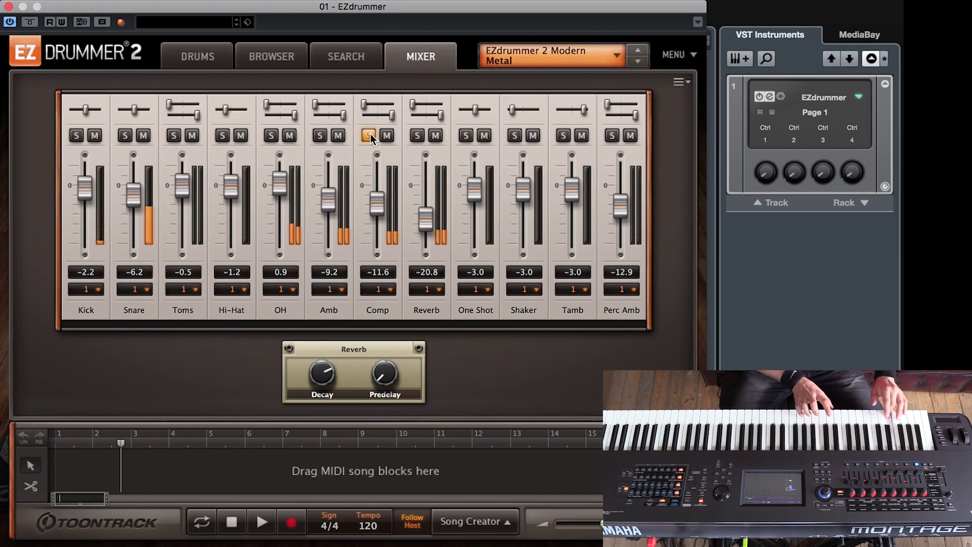
left_click(369, 135)
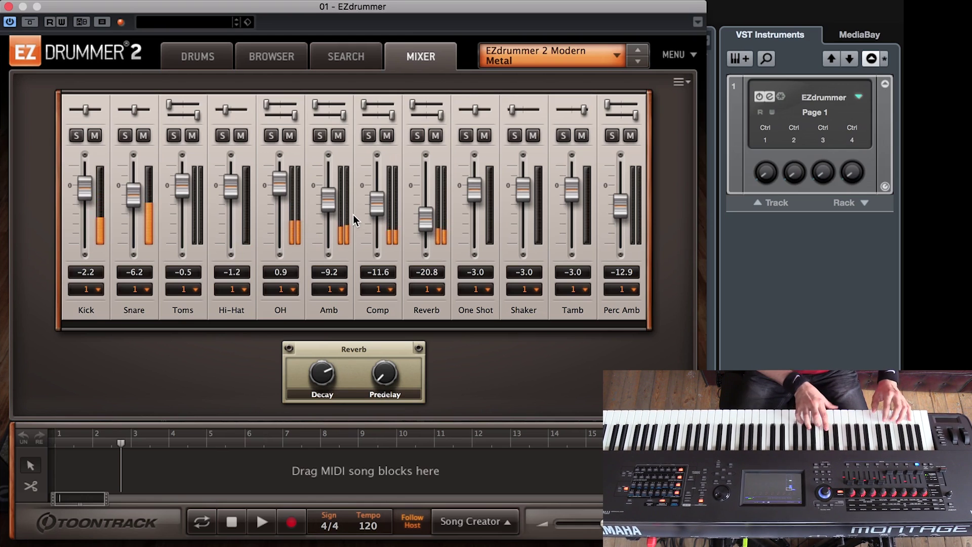
- Return to the drum kit view and load the Glam Delay preset from the EZdrummer 2 Vintage library
left_click(208, 49)
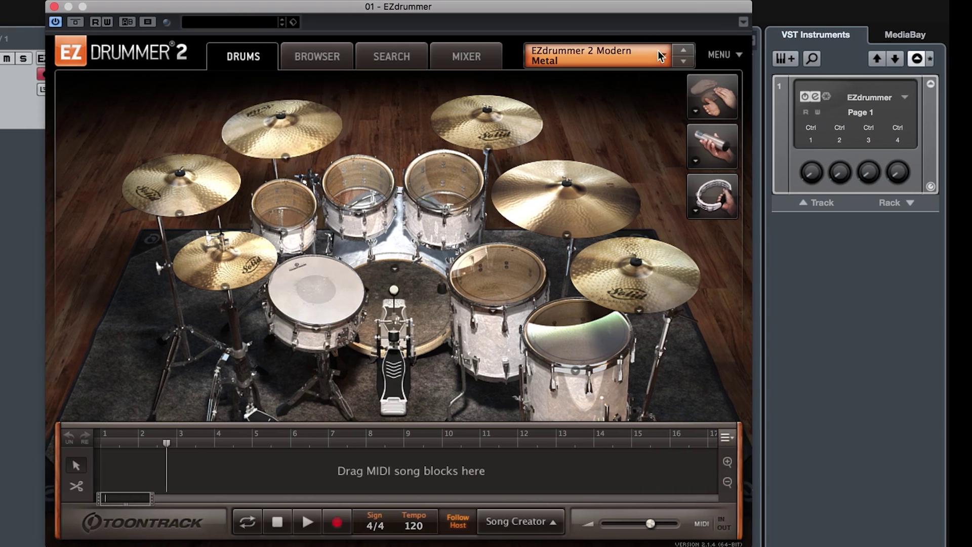
left_click(549, 55)
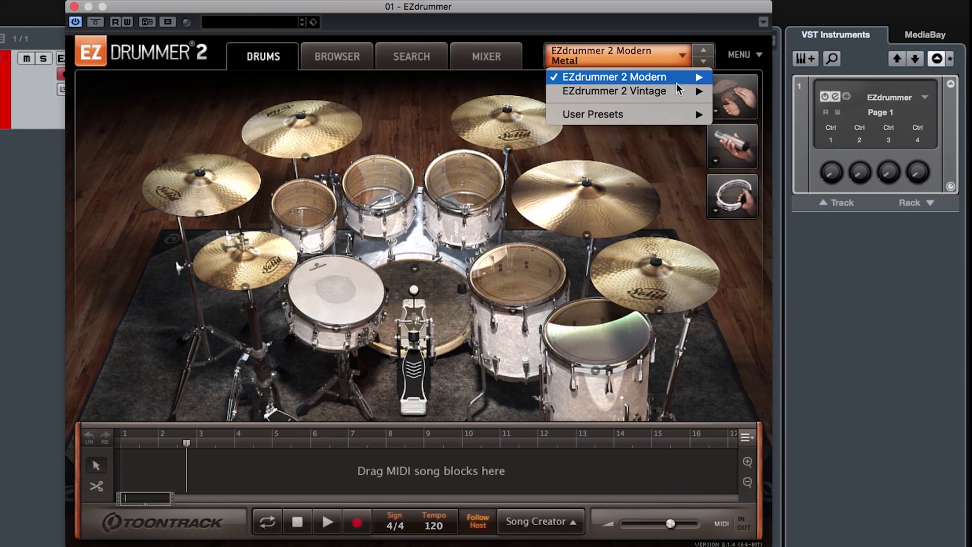
mouse_move(608, 92)
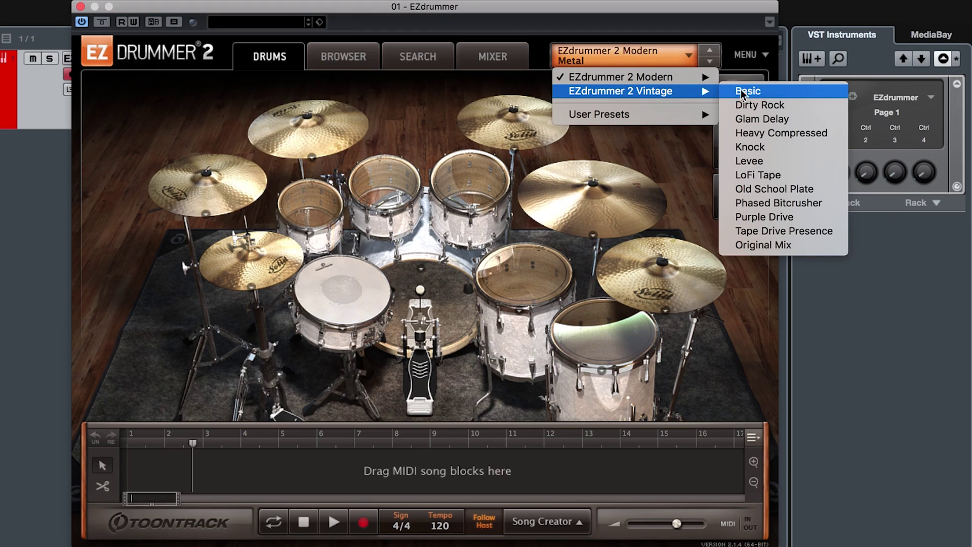
left_click(756, 119)
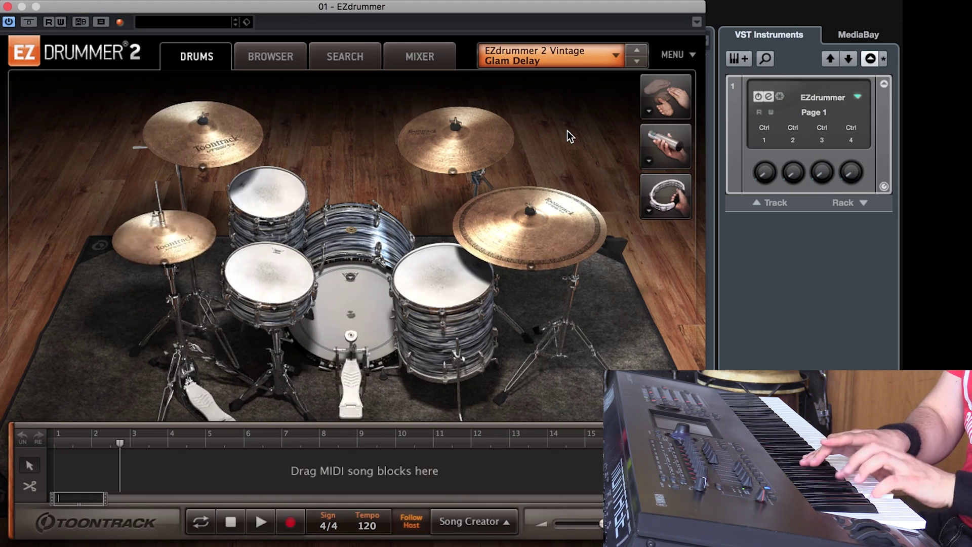
- Switch the Vintage kit's snare to the 5x14" Ludwig 400
left_click(275, 307)
left_click(253, 389)
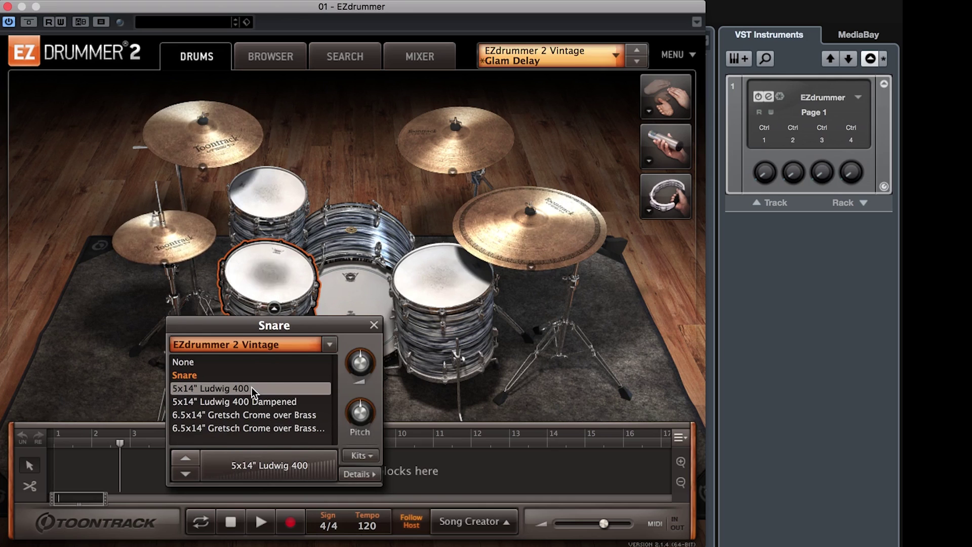
left_click(372, 325)
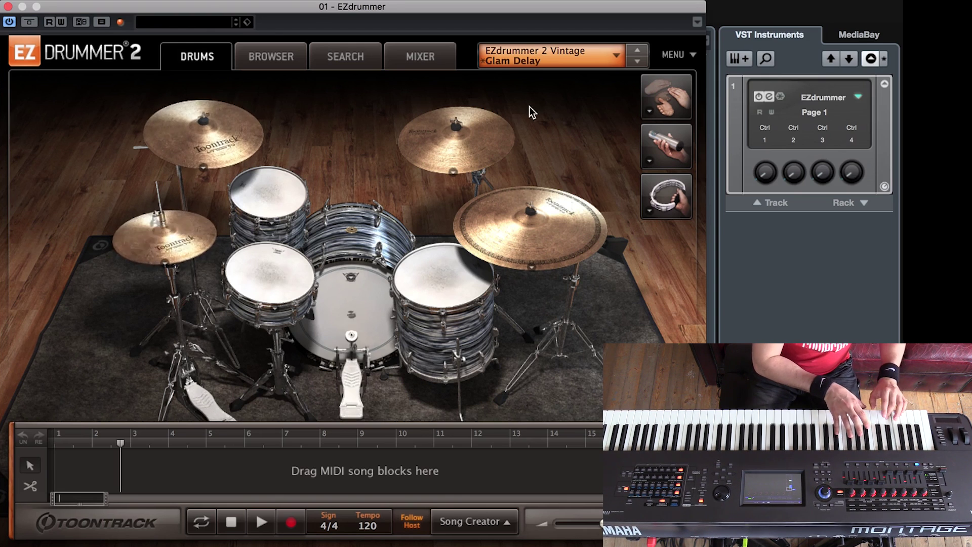
- Show the Glam Delay preset's mixer and raise the Delay channel level to -10.8
left_click(418, 57)
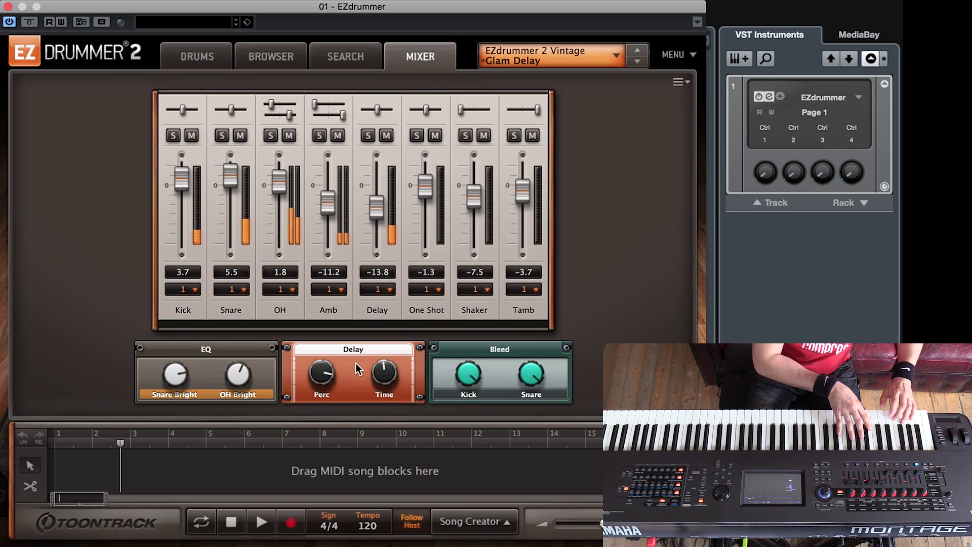
left_click_drag(381, 210, 380, 206)
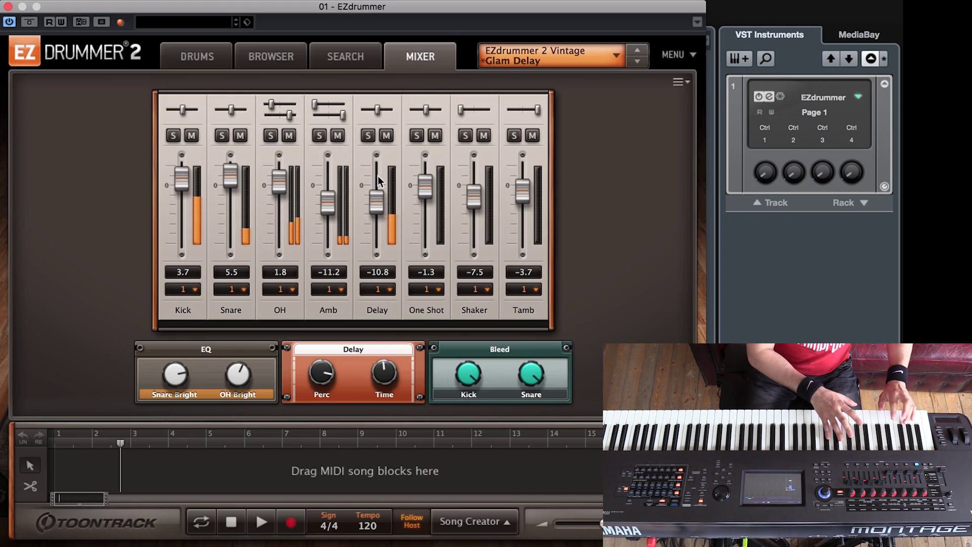
- Load the Distorted preset from the EZdrummer 2 Modern library and show its mixer controls
left_click(188, 60)
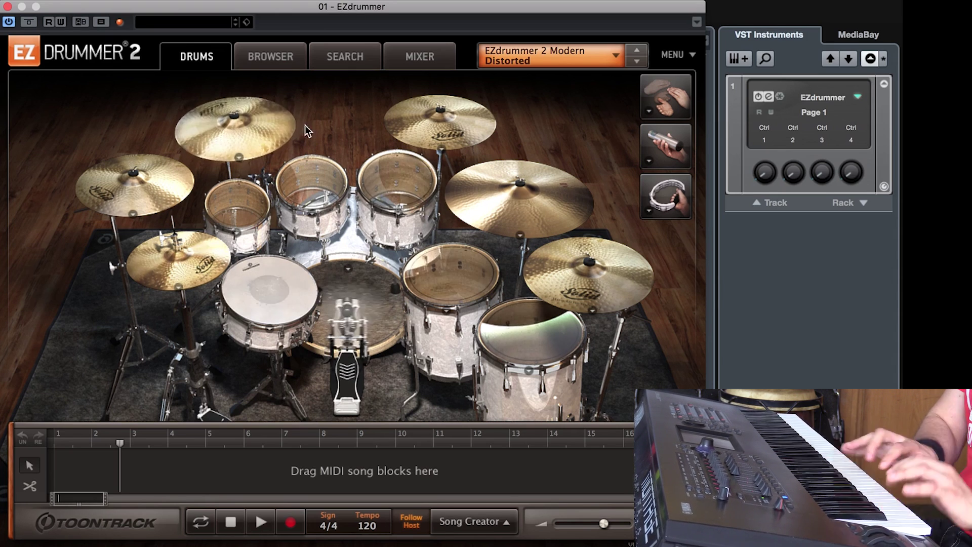
left_click(429, 61)
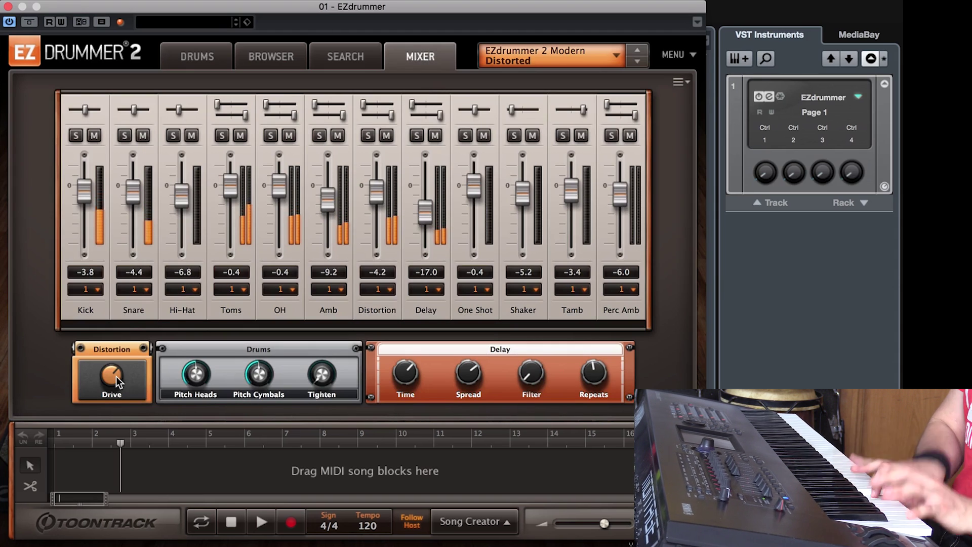
- Turn up the Distortion effect's Drive on the Distorted preset
left_click_drag(118, 315, 119, 299)
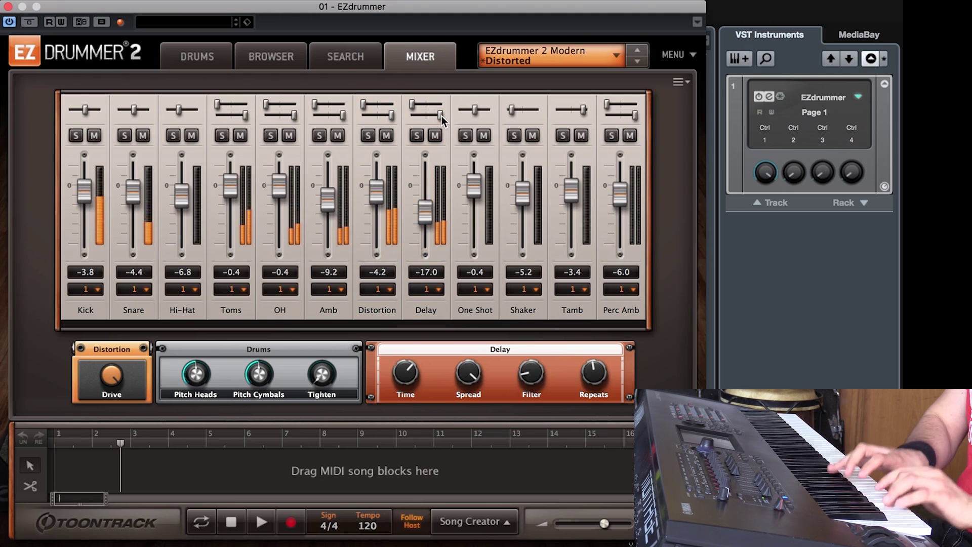
- Return to the drum kit view and load the Modern Vintage preset from the EZdrummer 2 Modern library
left_click(204, 57)
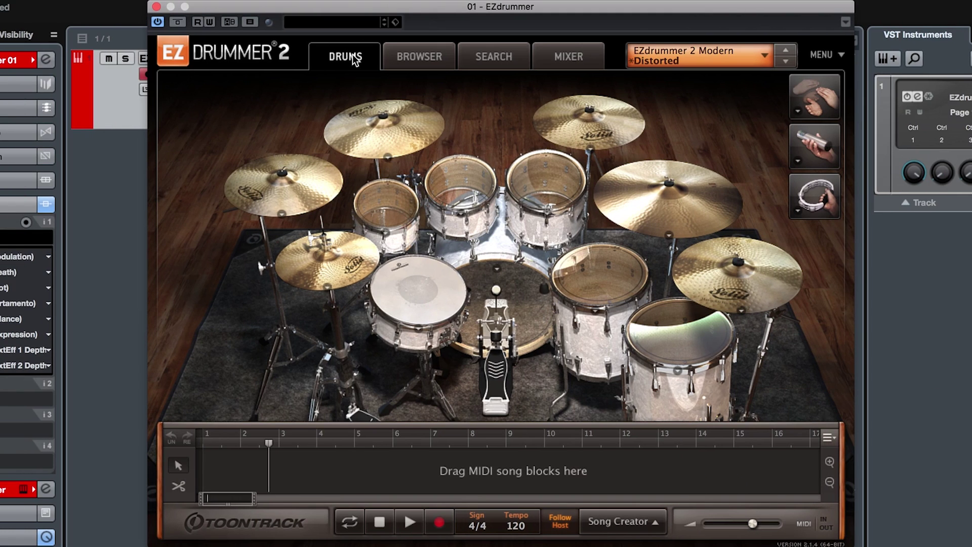
left_click(766, 60)
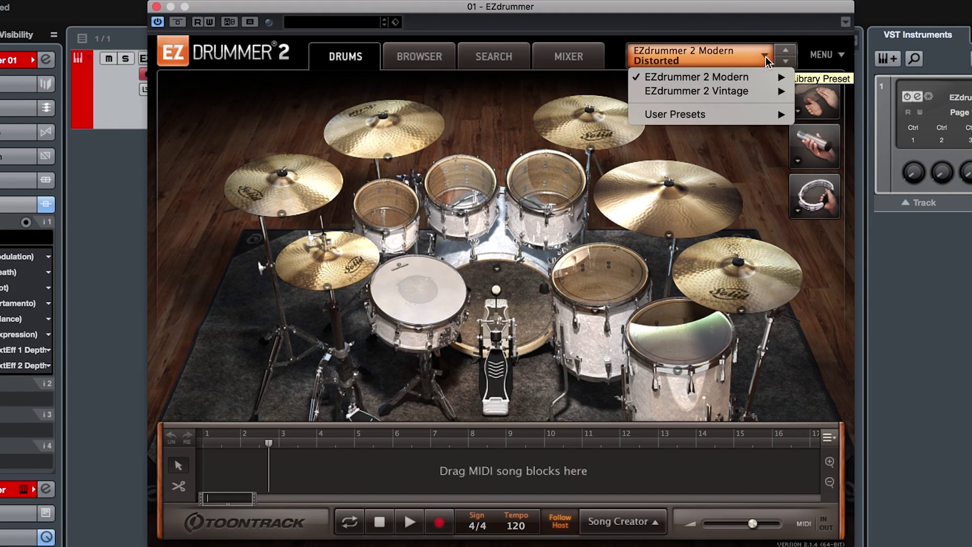
mouse_move(765, 76)
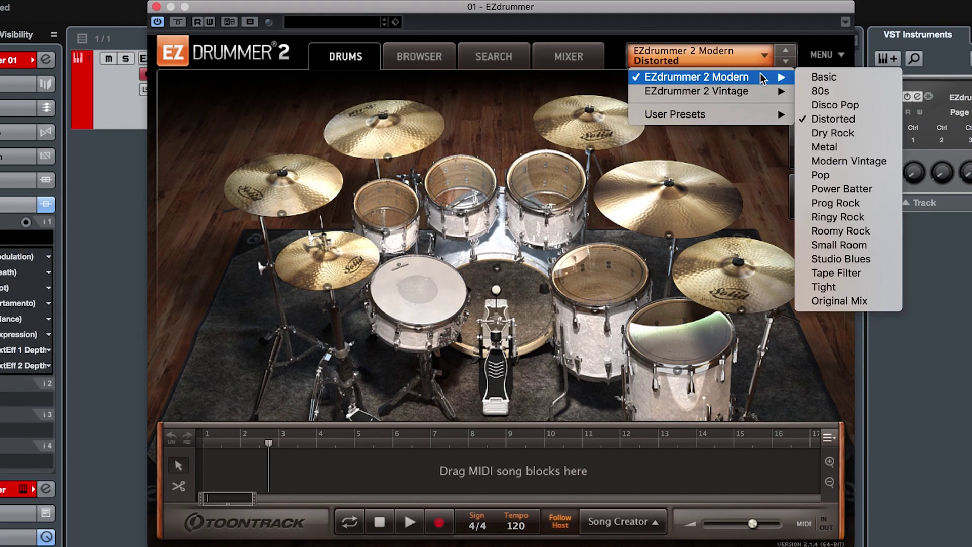
left_click(830, 176)
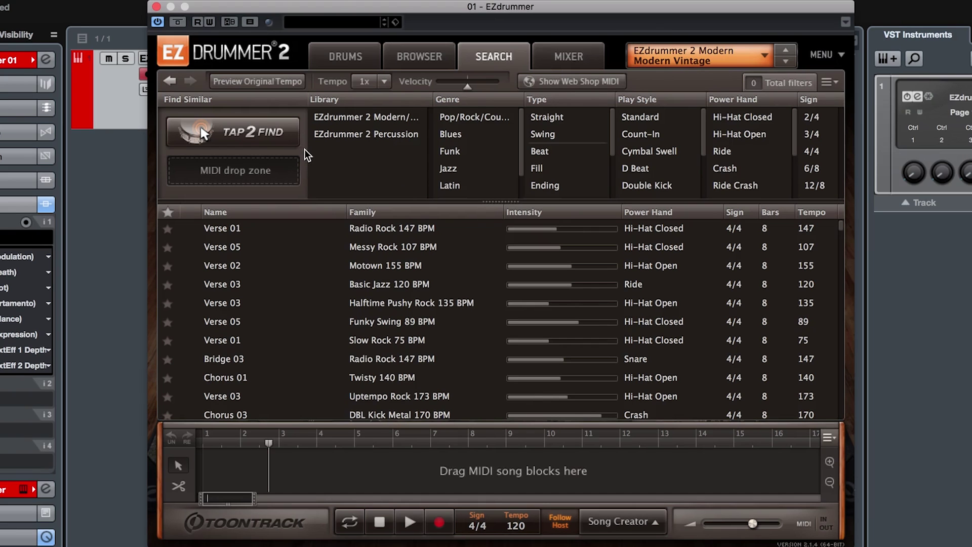
- Find matching grooves by tapping a beat in Tap2Find with 1/8 quantize, and preview the Halftime Pushy Rock groove Fills 06
left_click(276, 136)
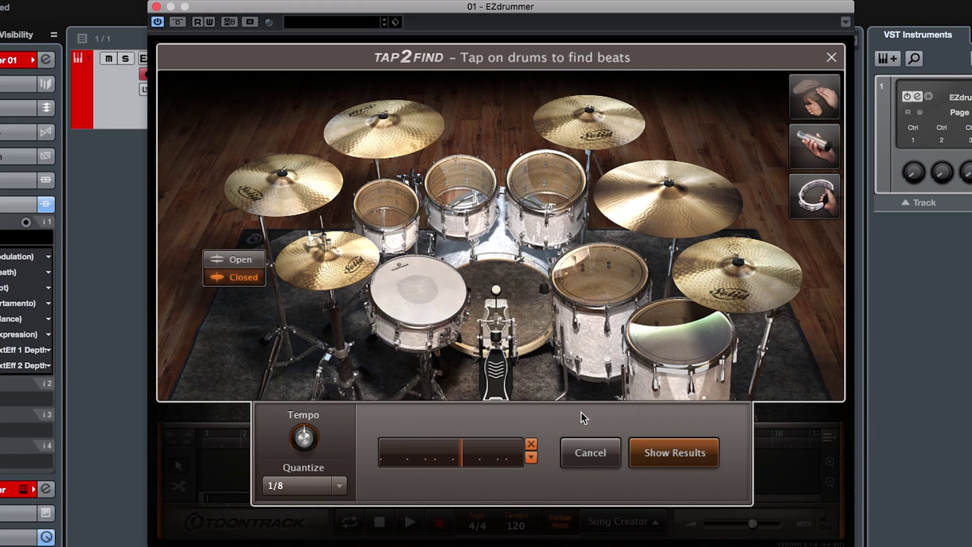
left_click(670, 466)
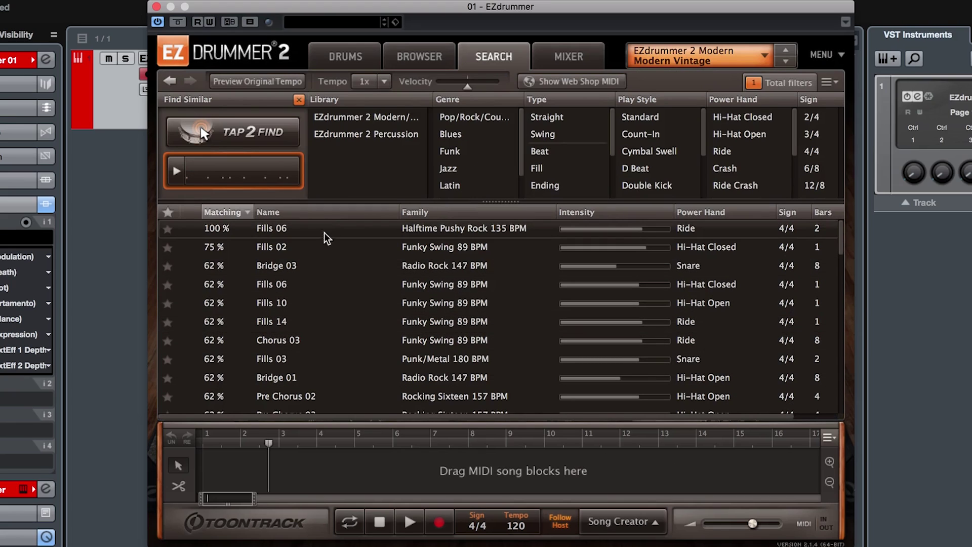
left_click(190, 231)
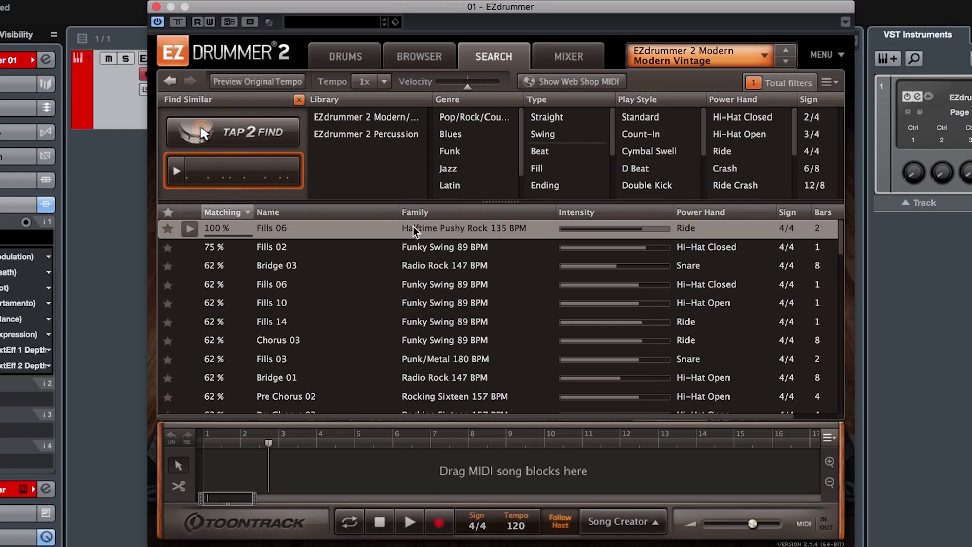
- Place Halftime Pushy Rock Fills 06 at bar 1 and Funky Swing Fills 02 right behind it on the song track, and stop playback
left_click_drag(291, 382, 226, 471)
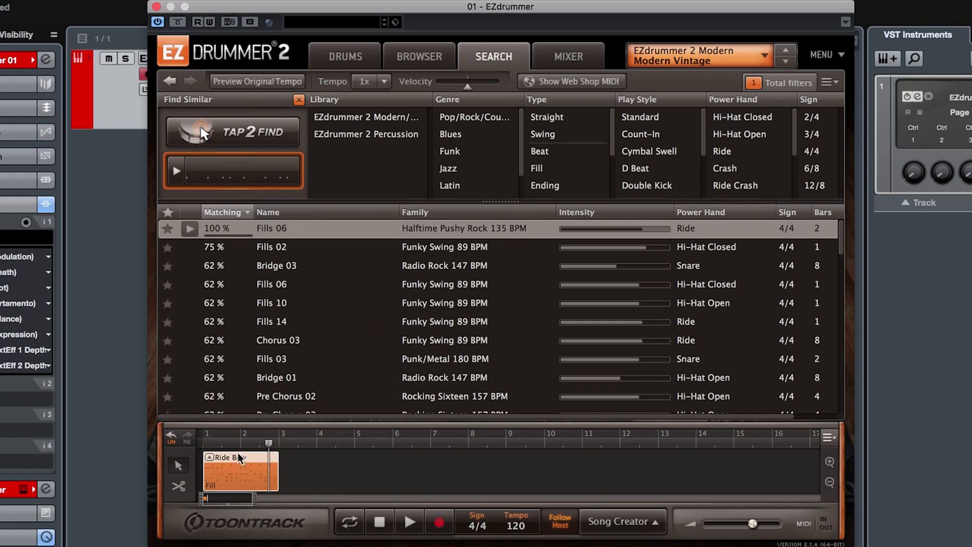
left_click_drag(287, 254, 287, 476)
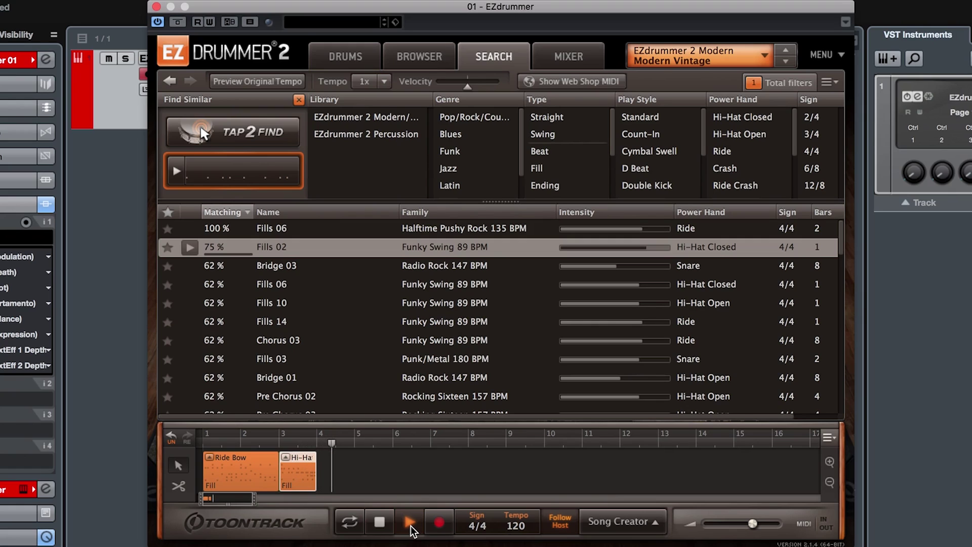
left_click(381, 523)
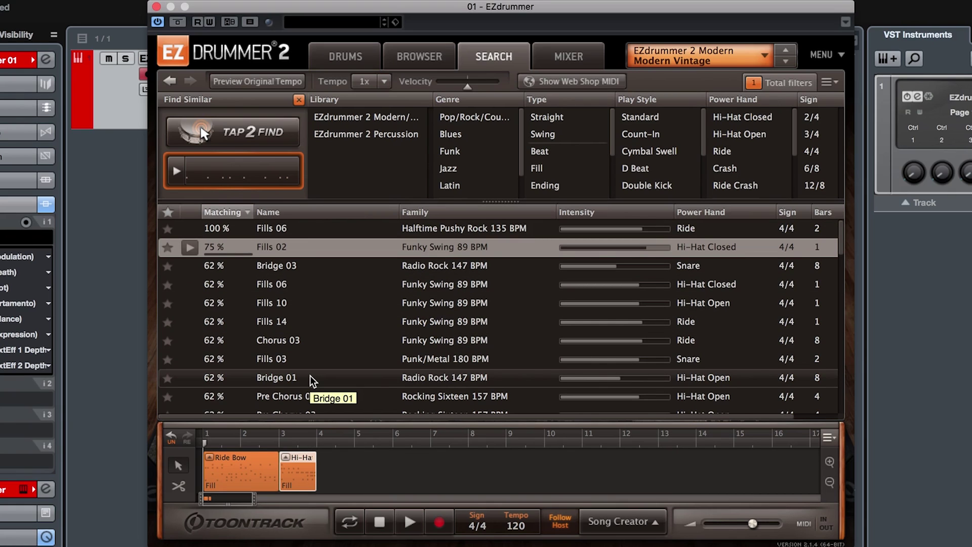
- Clear the Tap2Find filter, tap a new beat and show the grooves that match it
left_click(298, 100)
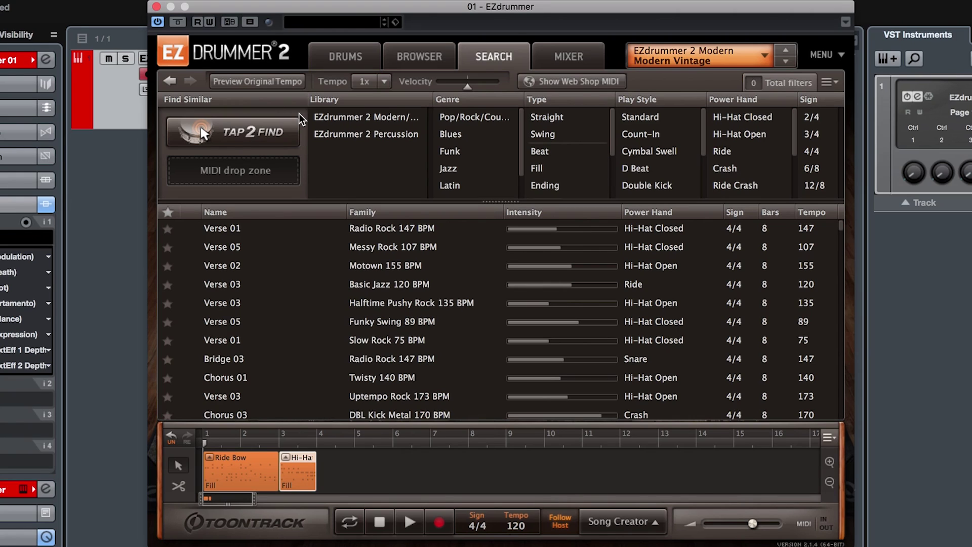
left_click(279, 140)
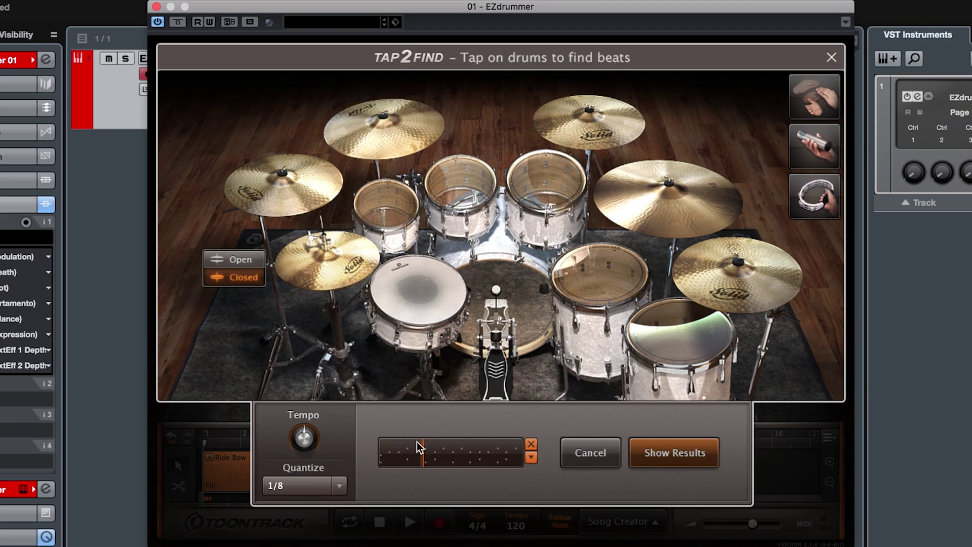
left_click(699, 446)
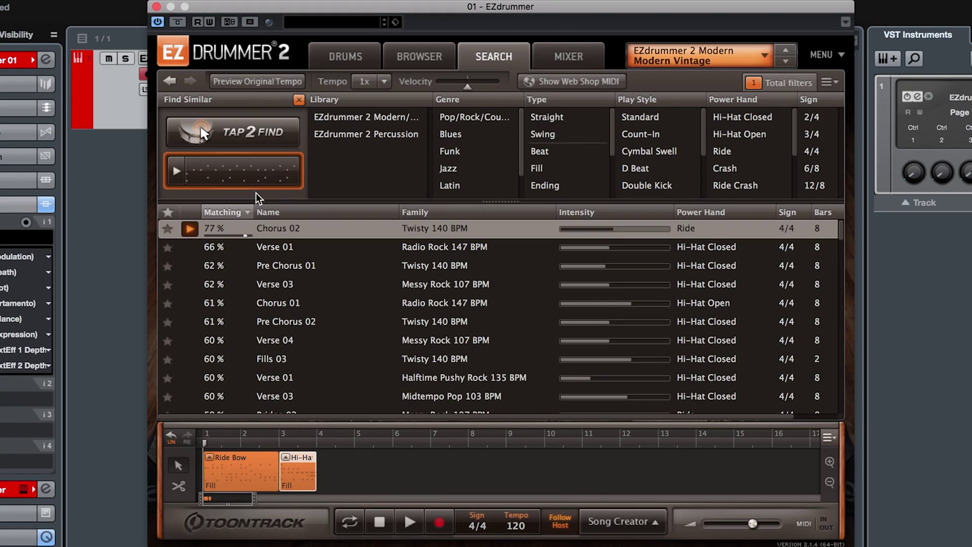
- Set the playback tempo of the Twisty groove Chorus 02 to 1/2x and choose Fill in the Type filter
left_click(385, 84)
left_click(385, 137)
left_click(384, 84)
left_click(391, 103)
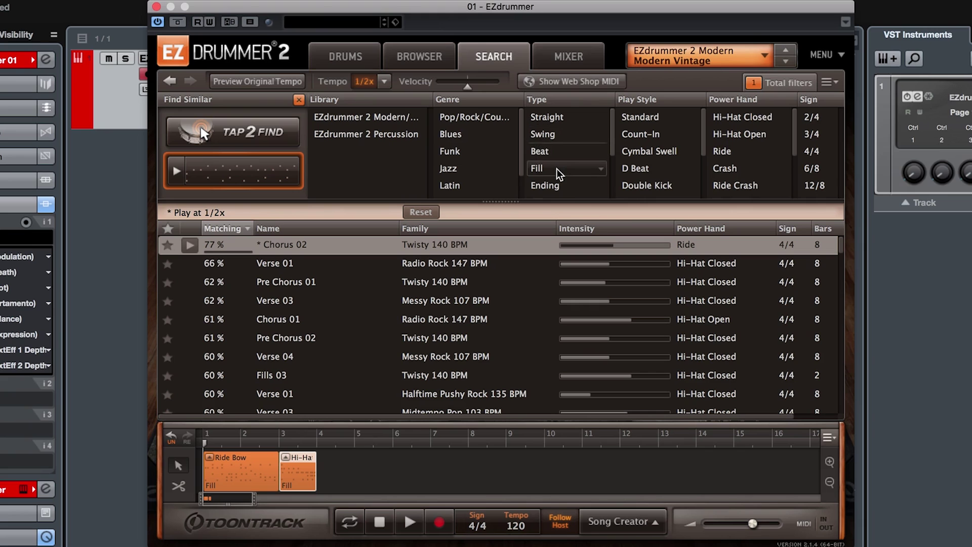
left_click(583, 174)
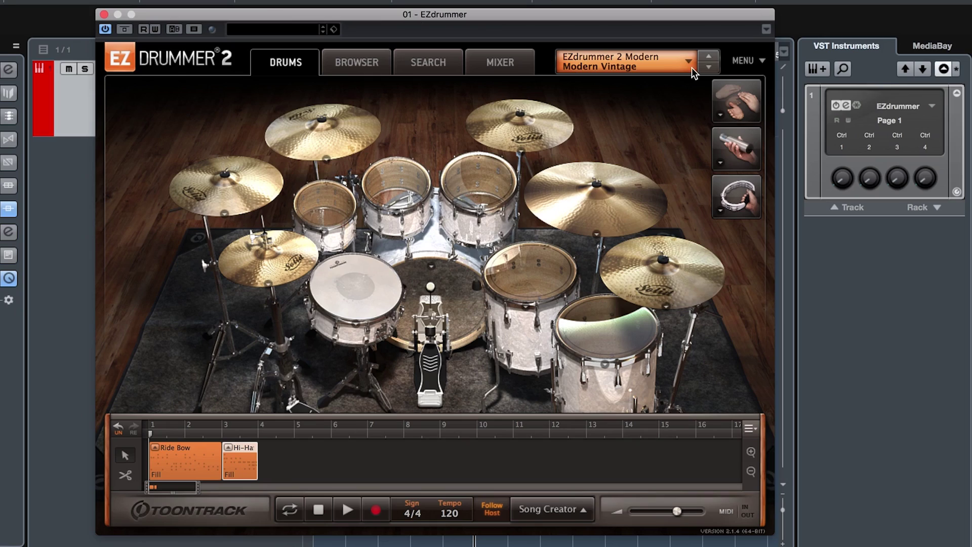
- Activate all of EZdrummer's outputs in the VST Instruments rack
left_click(932, 106)
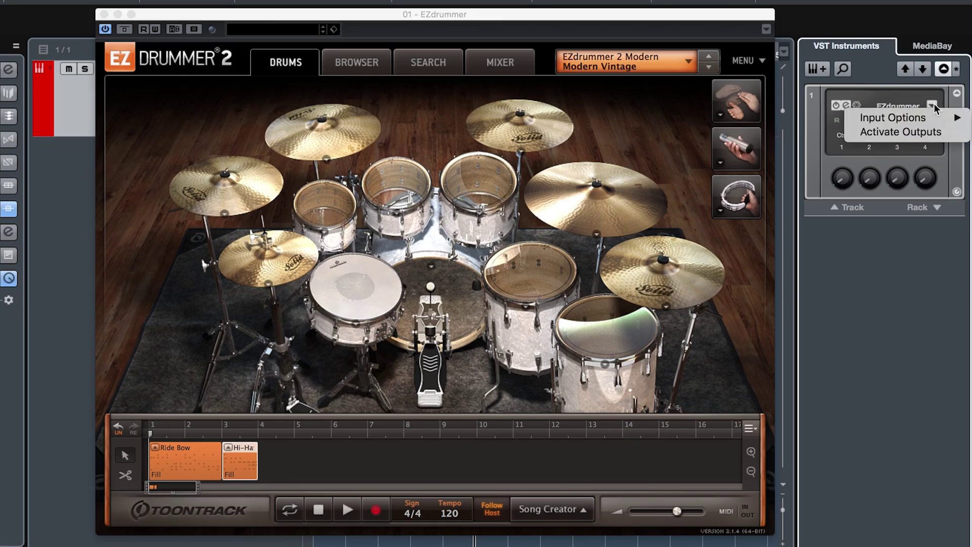
left_click(907, 134)
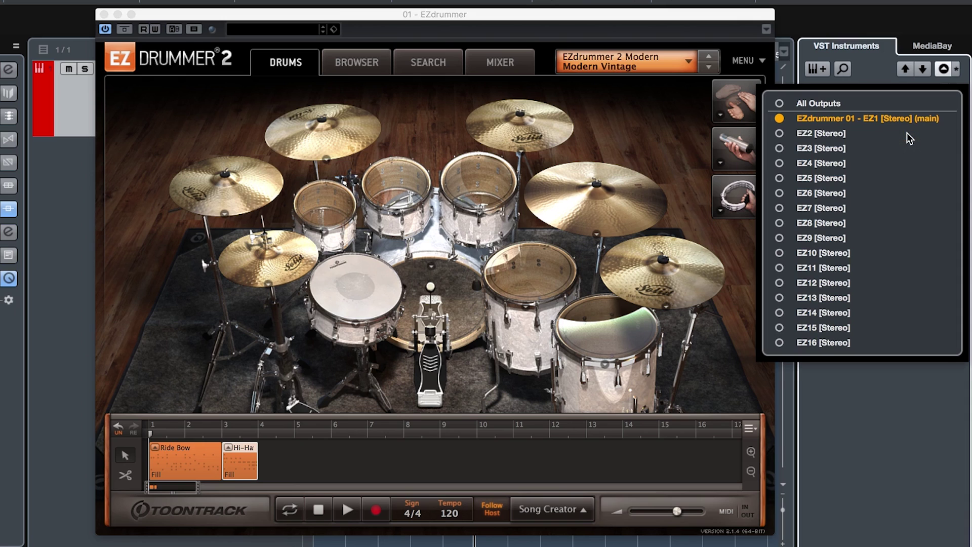
left_click(780, 104)
left_click(665, 26)
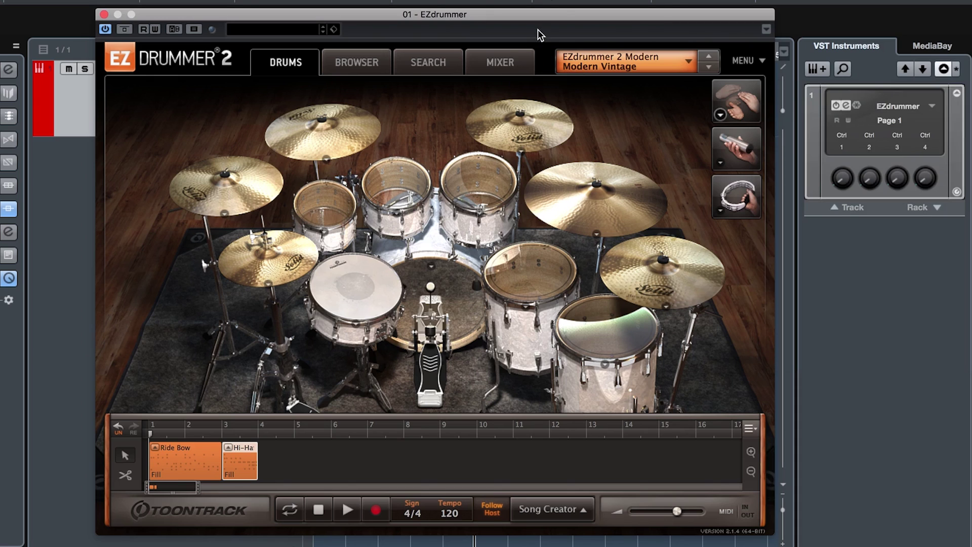
- Show the EZdrummer mixer, route the Snare to Output 2 and apply Multichannel output routing
left_click(504, 71)
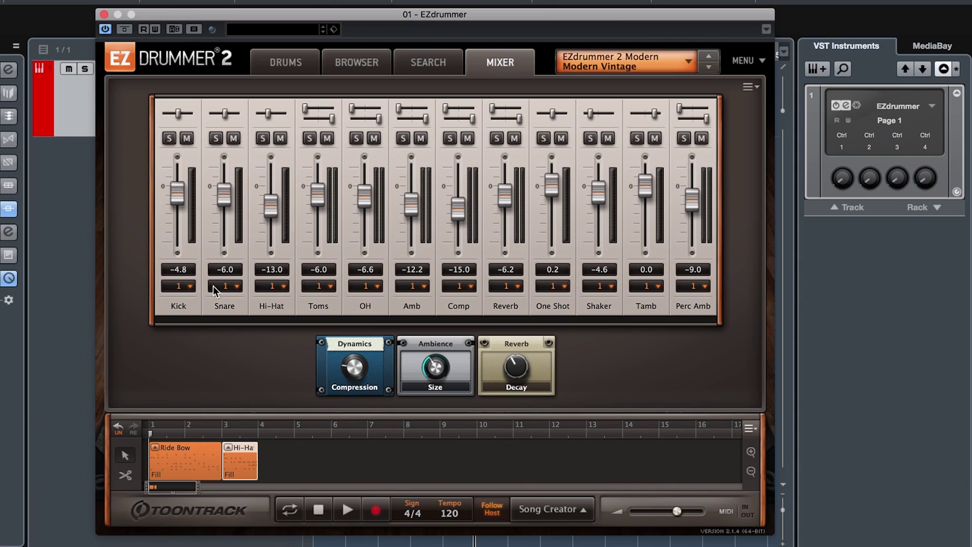
left_click(237, 289)
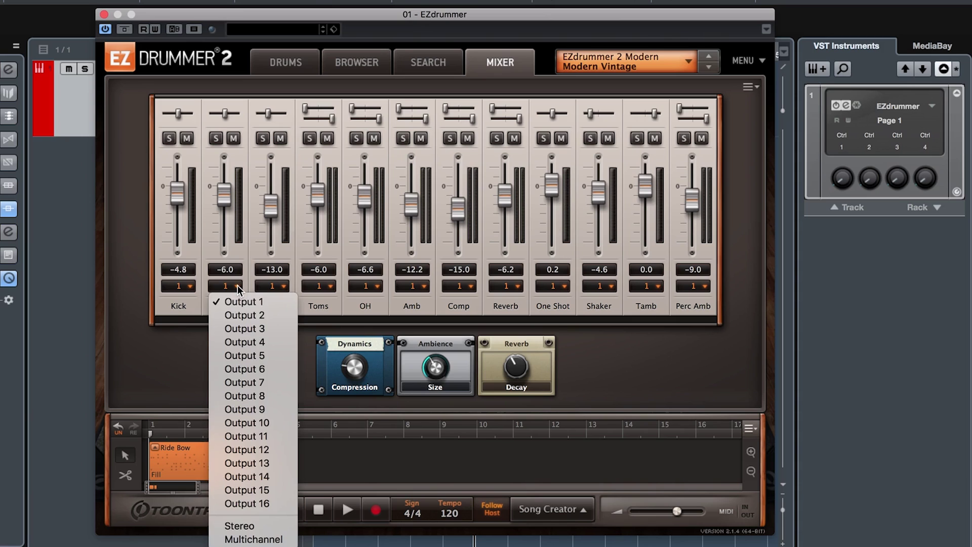
left_click(261, 315)
left_click(285, 289)
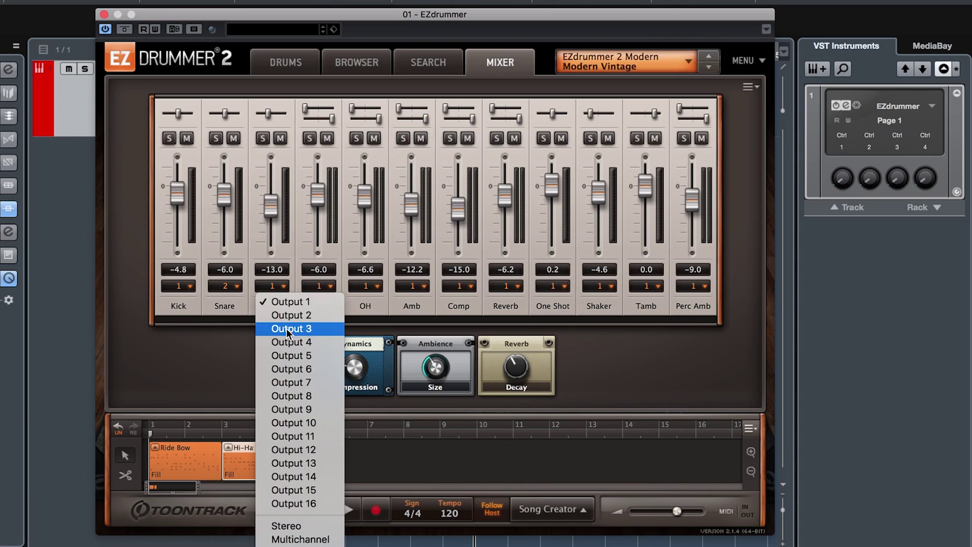
left_click(279, 540)
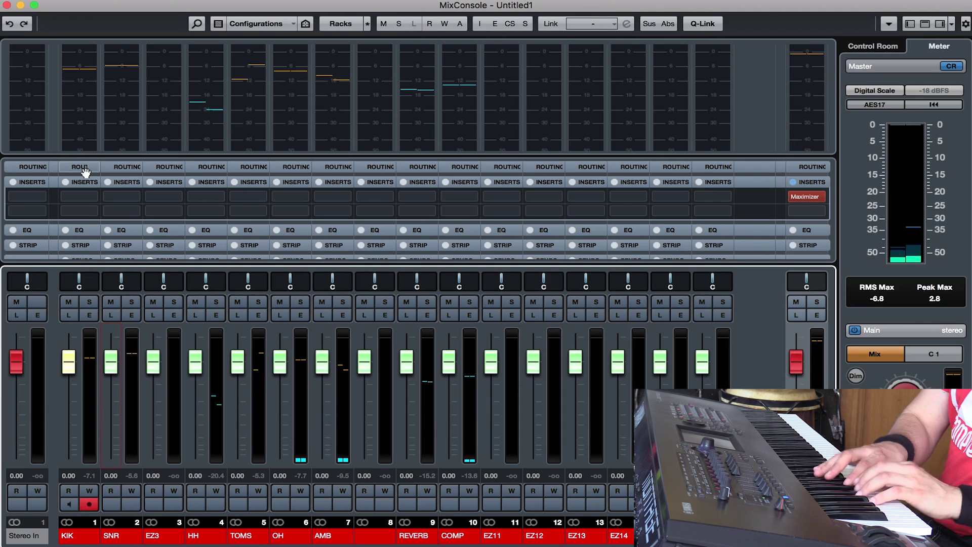
- Insert the MultibandEnvelopeShaper in the first insert slot of the KIK channel in the MixConsole
left_click(83, 201)
type("multi")
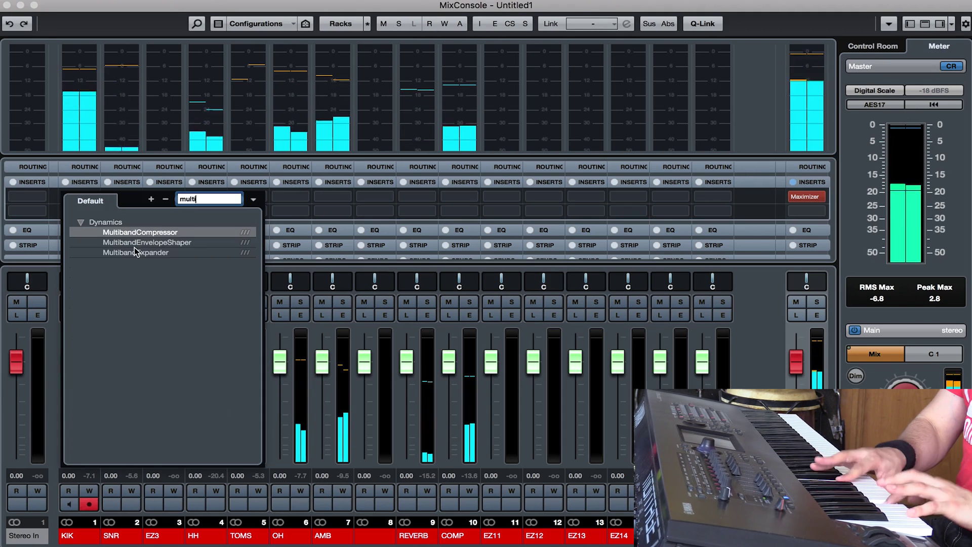
left_click(137, 242)
double_click(137, 242)
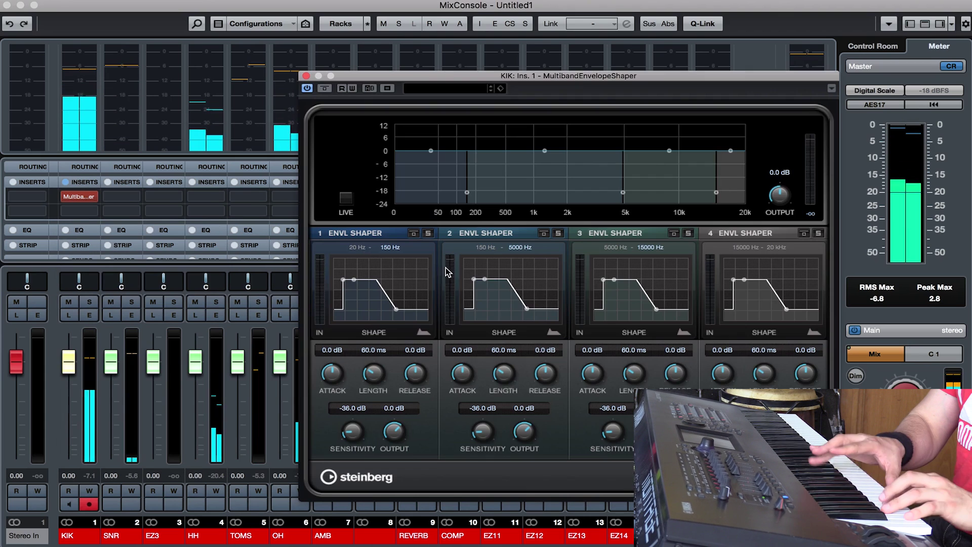
- Set the envelope shaper's Attack to 3.0, 4.0 and 6.8 dB for bands 1 to 3 and its Output to -2.2 dB, and close it
left_click_drag(603, 377, 593, 357)
left_click_drag(462, 374, 470, 354)
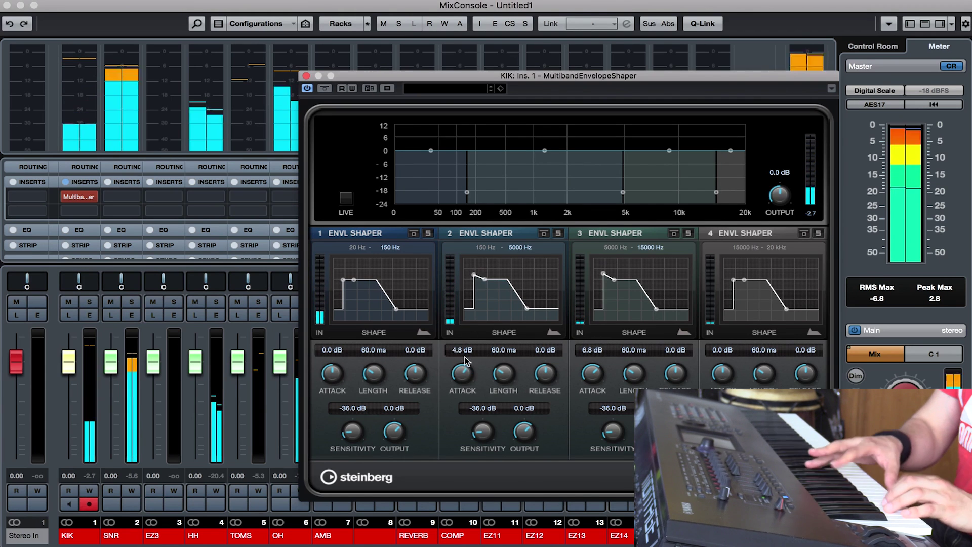
left_click_drag(342, 378, 342, 372)
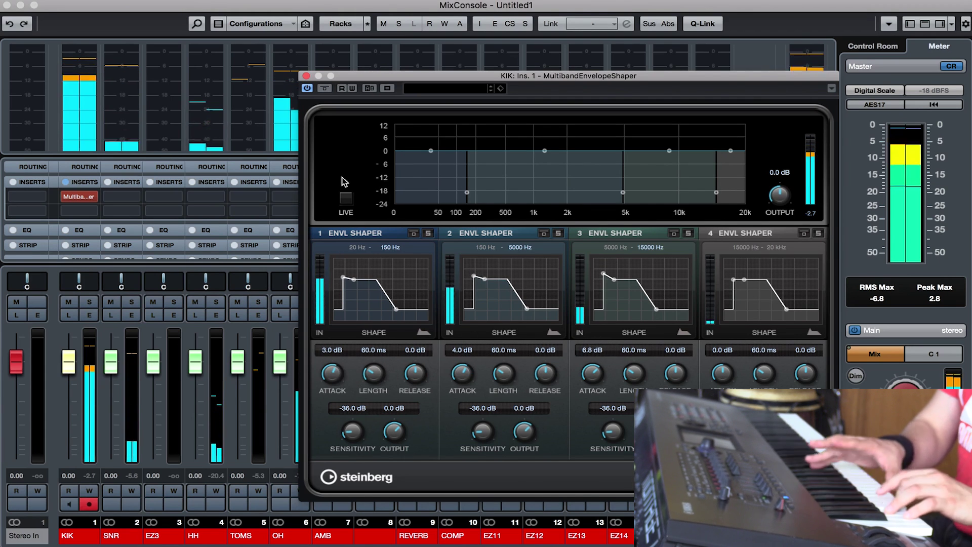
left_click_drag(778, 207, 780, 201)
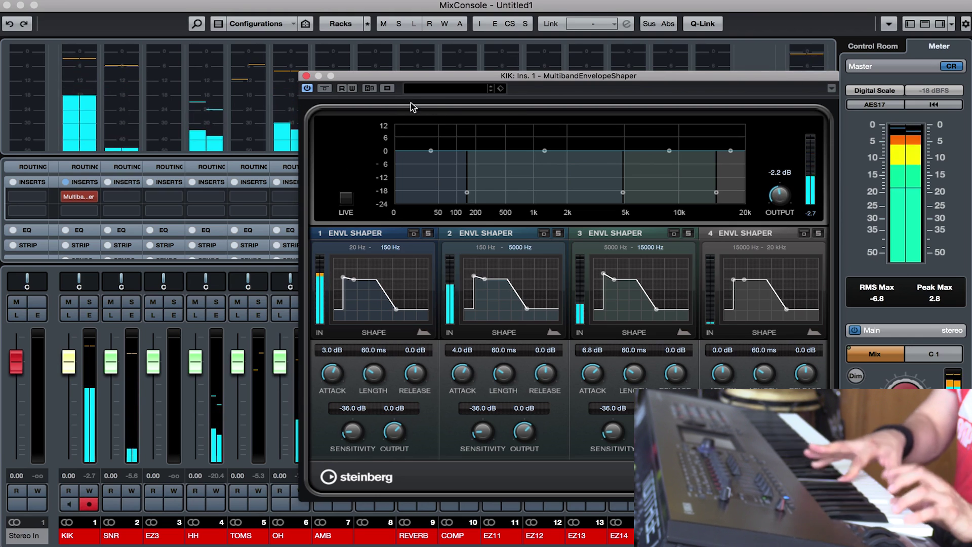
left_click(306, 76)
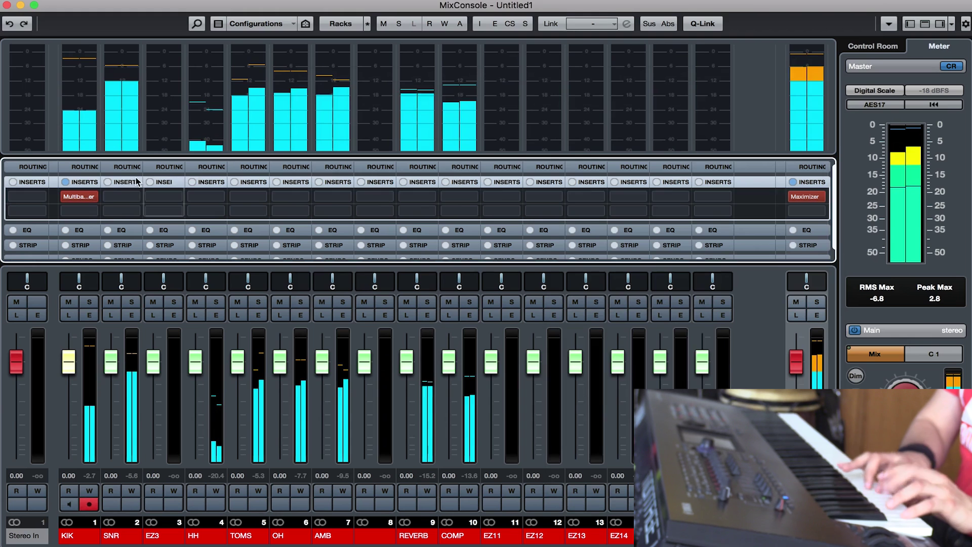
- Insert Quadrafuzz v2 in the first insert slot of the SNR channel
left_click(118, 197)
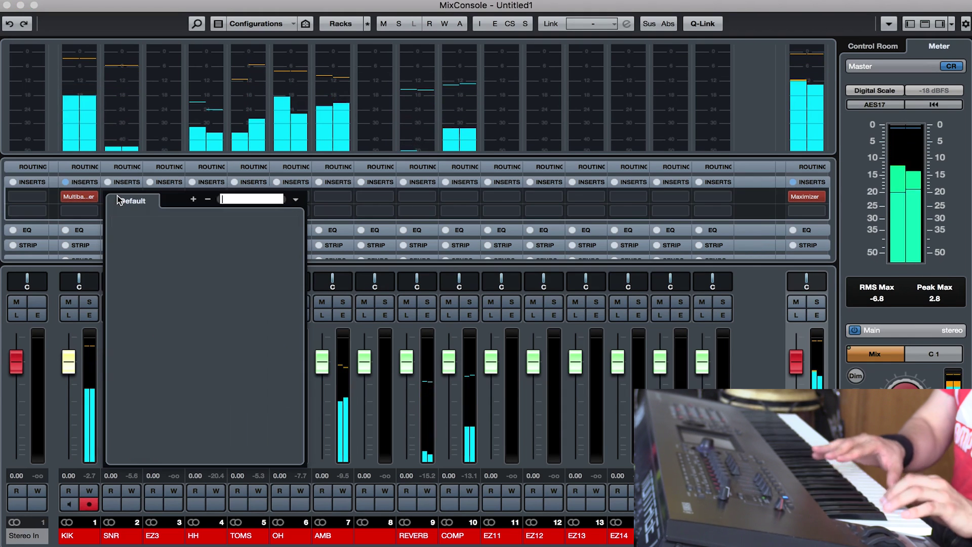
type("quadra")
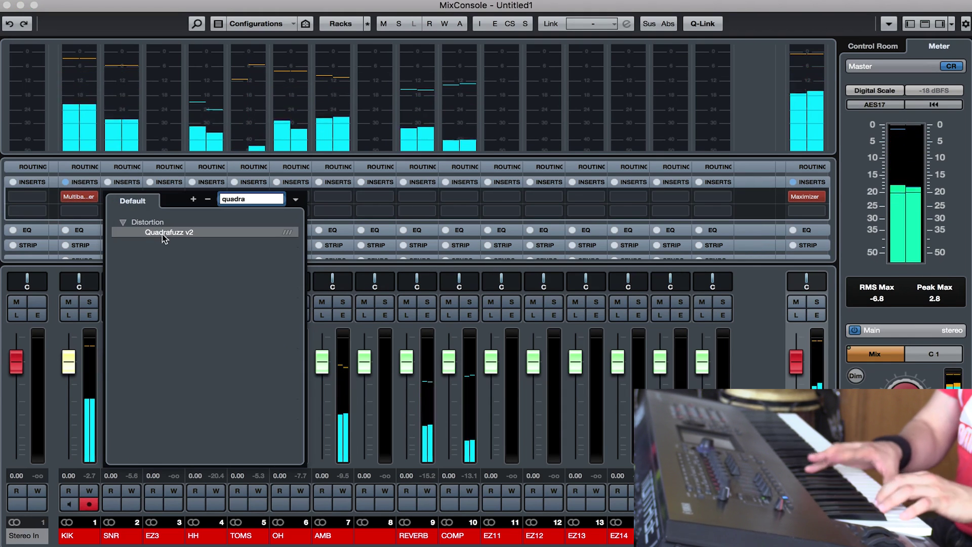
key("Return")
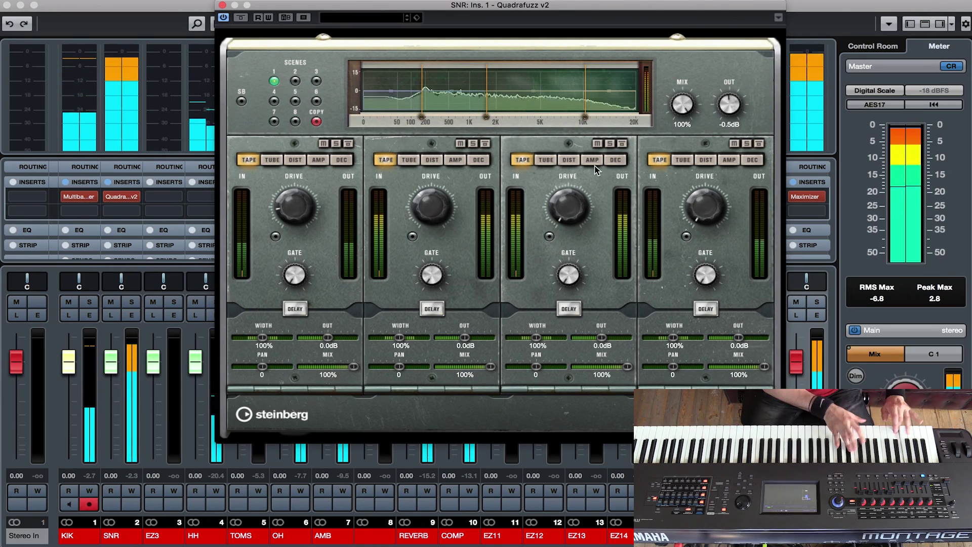
- Switch Quadrafuzz's third band to Dist, set its Drive to 0.3 and increase its Width
left_click(567, 161)
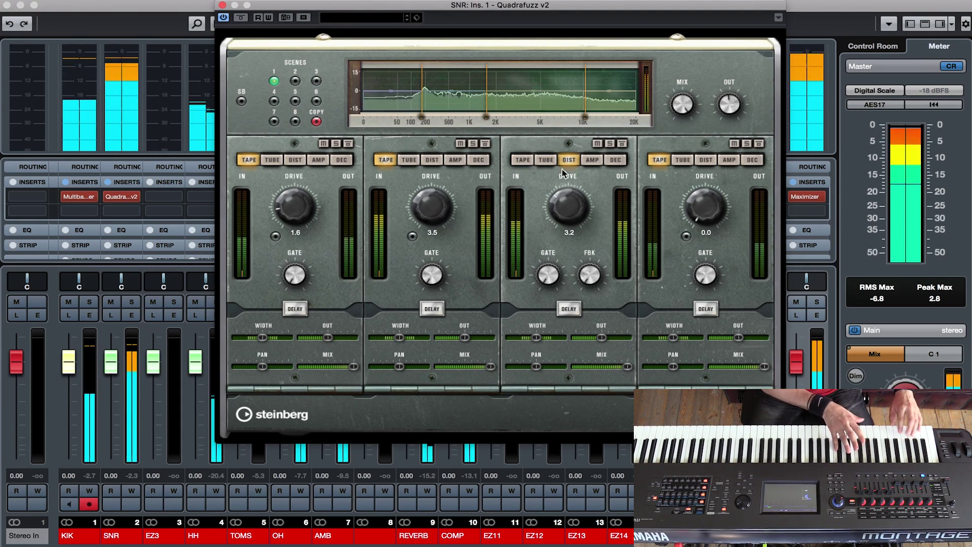
left_click_drag(562, 170, 560, 189)
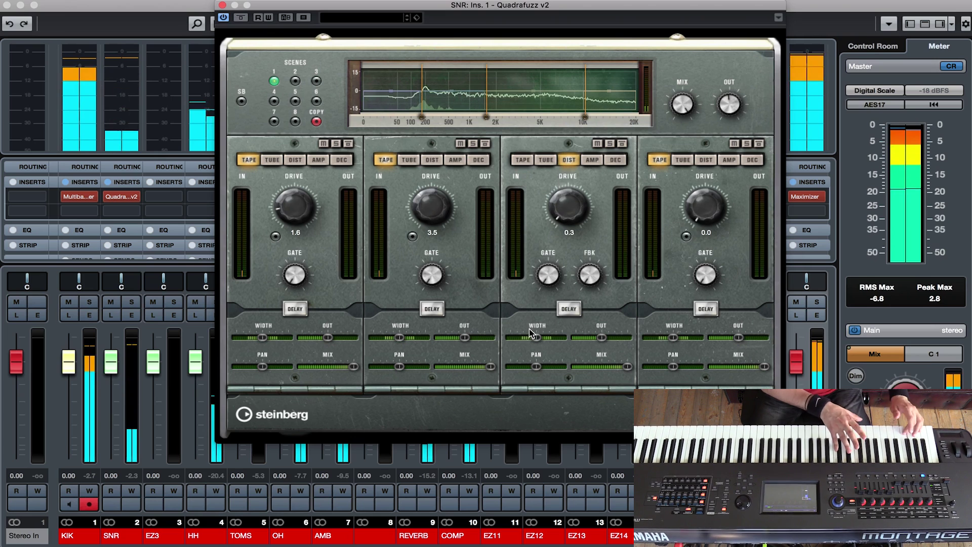
left_click_drag(535, 337, 547, 338)
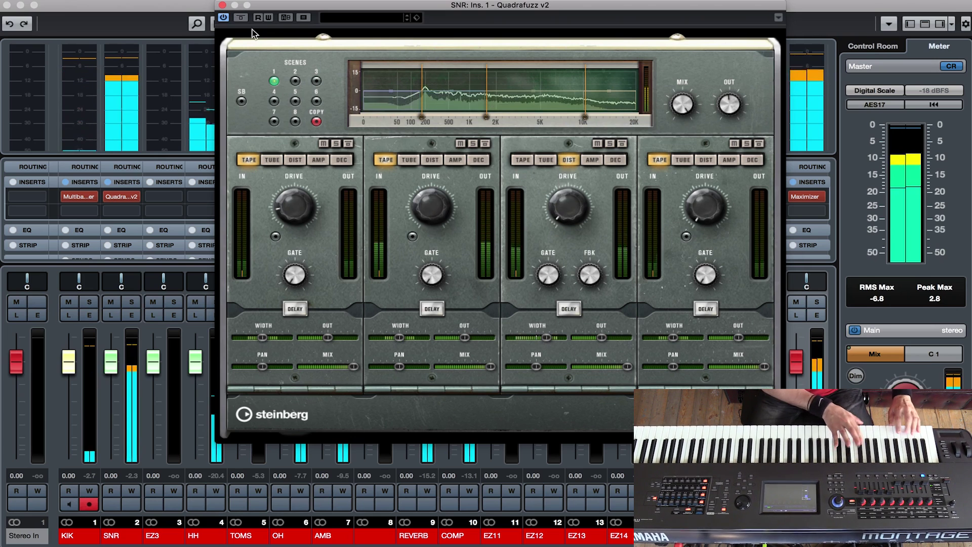
- Close Quadrafuzz, insert StereoEnhancer in the first insert slot of the OH channel with its Width at 126, and close it
left_click(221, 5)
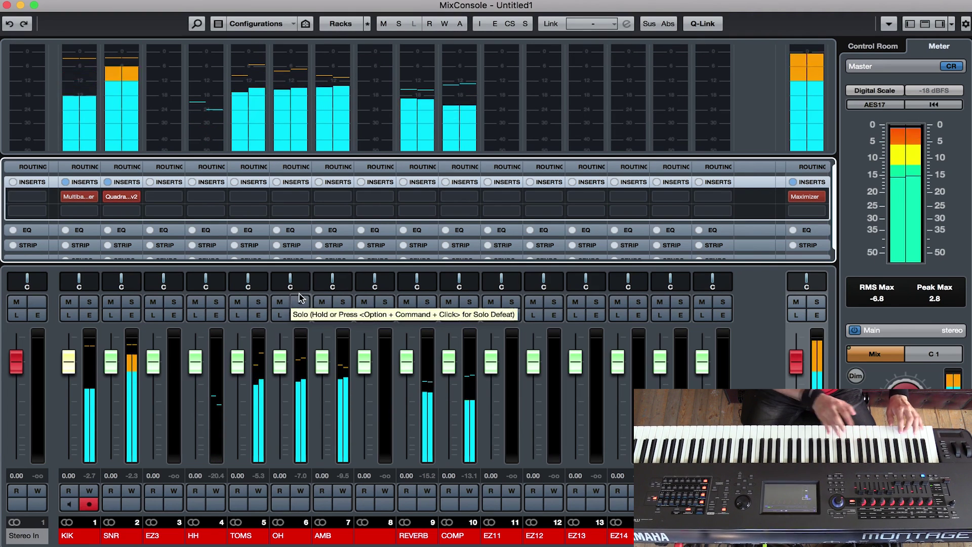
left_click(294, 199)
type("stereo")
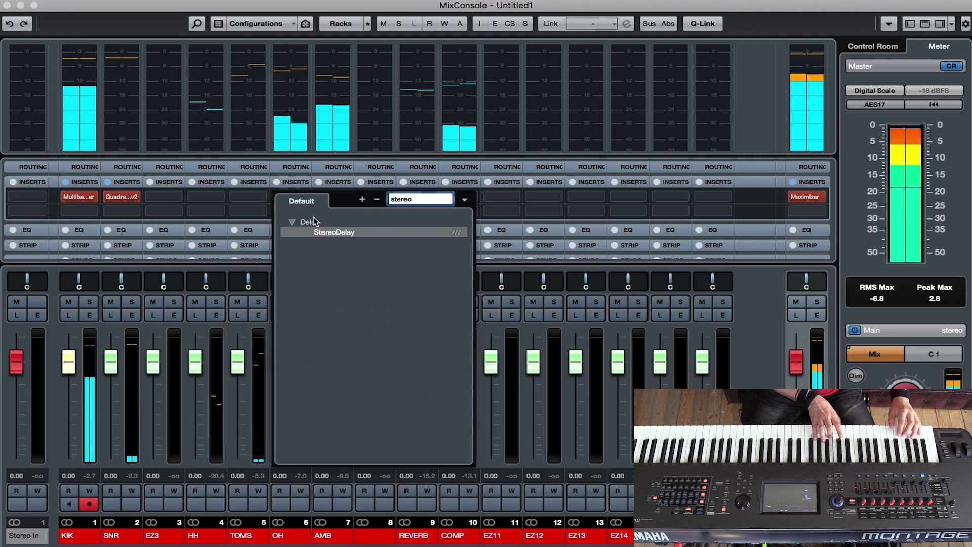
type("en")
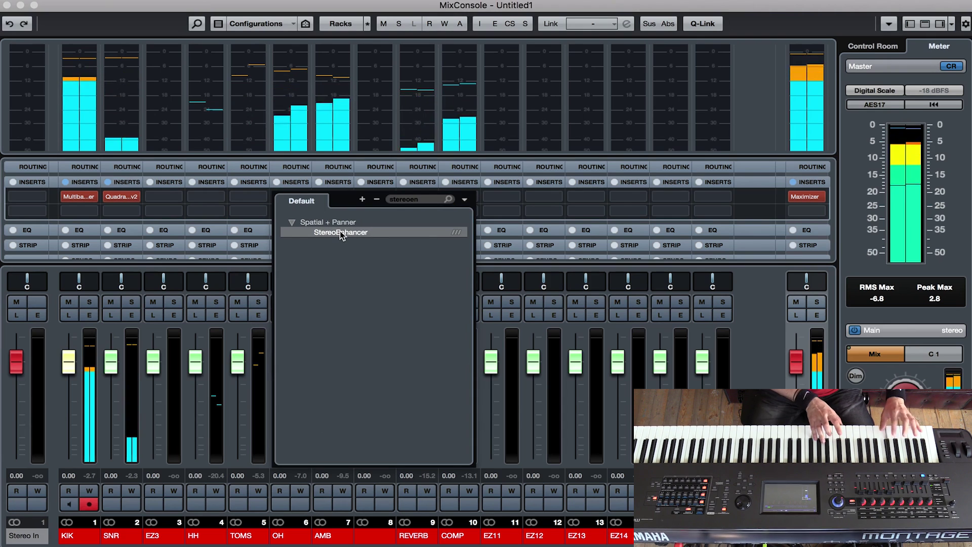
left_click(401, 230)
left_click_drag(385, 183, 390, 135)
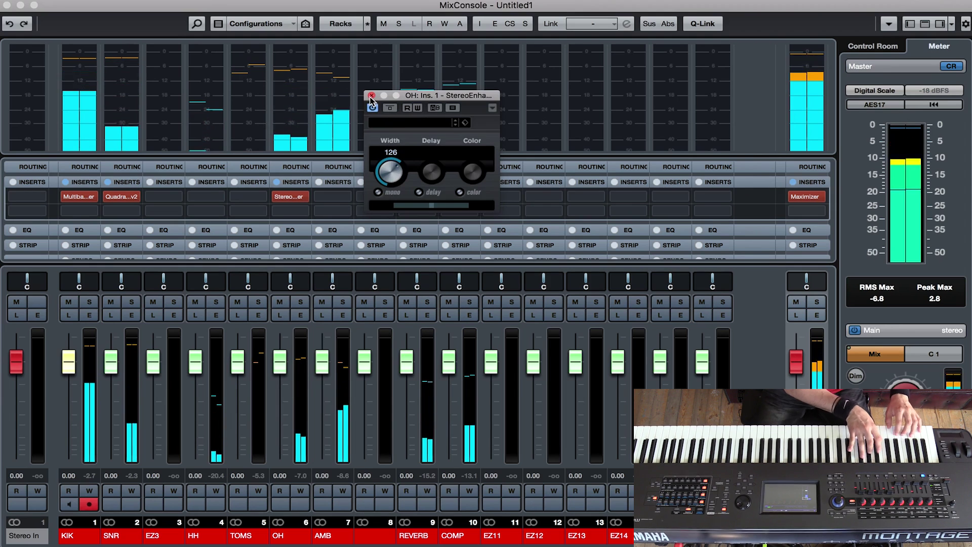
key("super+w")
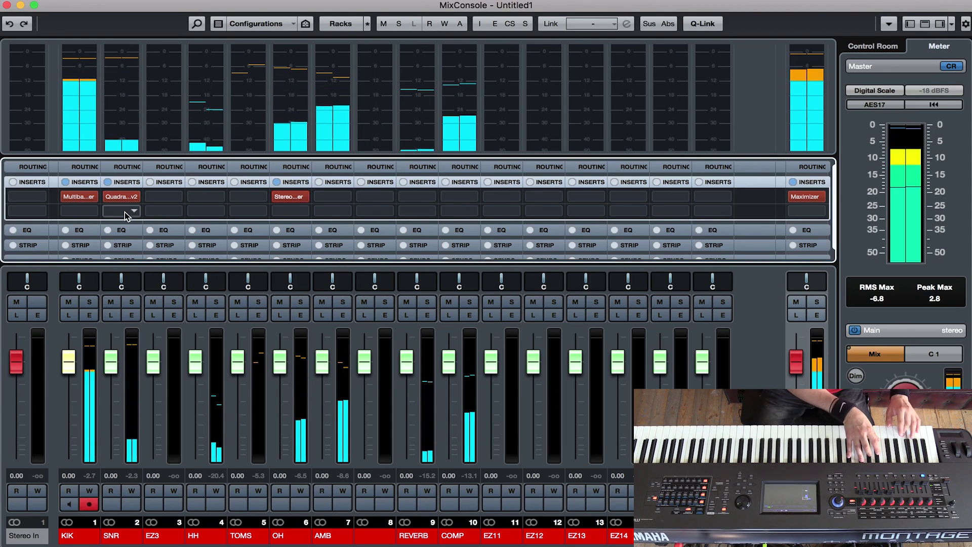
- Put the COMP channel in Listen mode and insert VintageCompressor in its first insert slot
left_click(451, 315)
left_click(460, 196)
type("vintage")
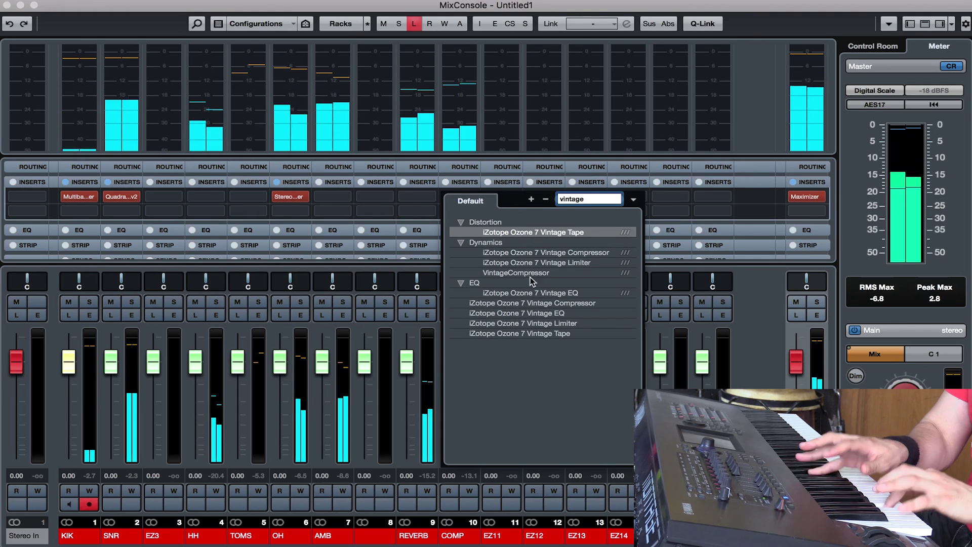
left_click(526, 274)
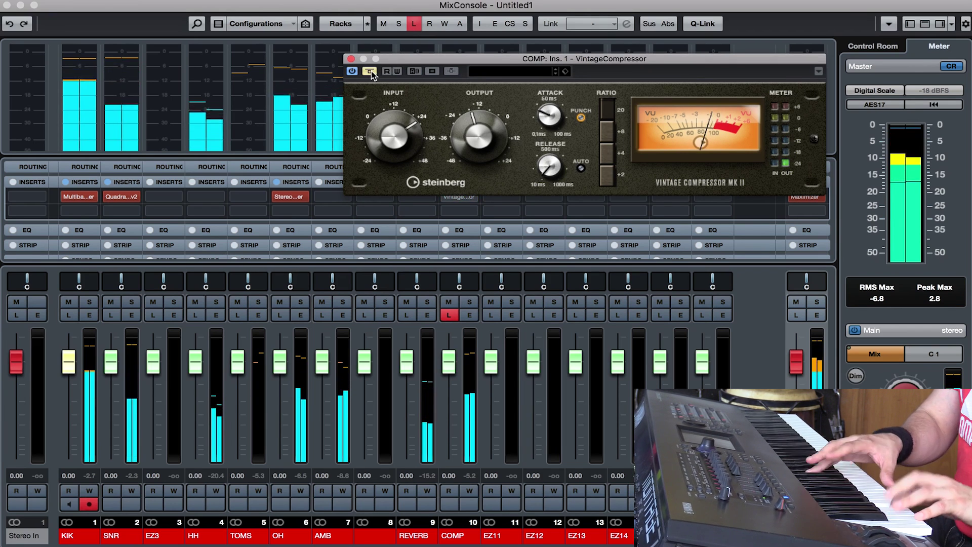
- Turn off Listen mode for the mixer channels and close the VintageCompressor window
left_click(415, 24)
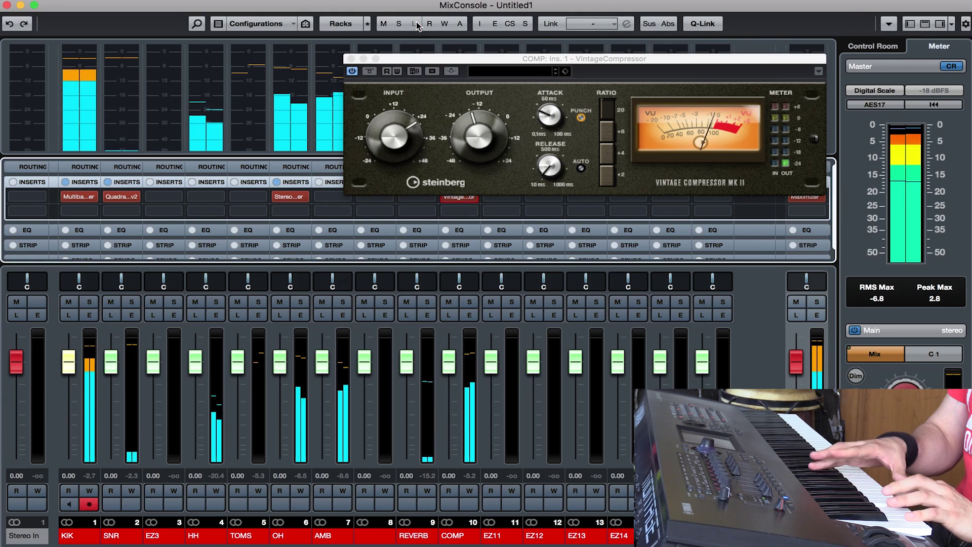
mouse_move(355, 281)
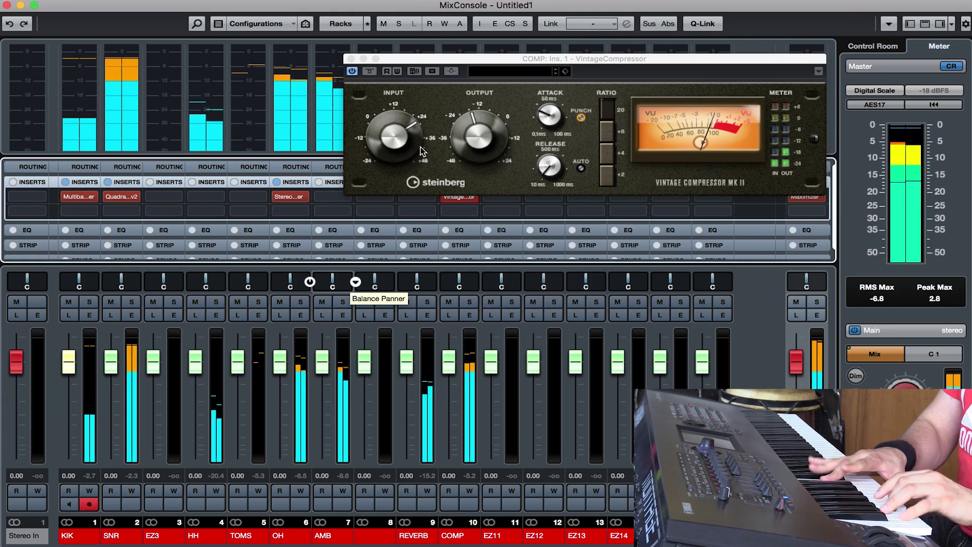
left_click(351, 59)
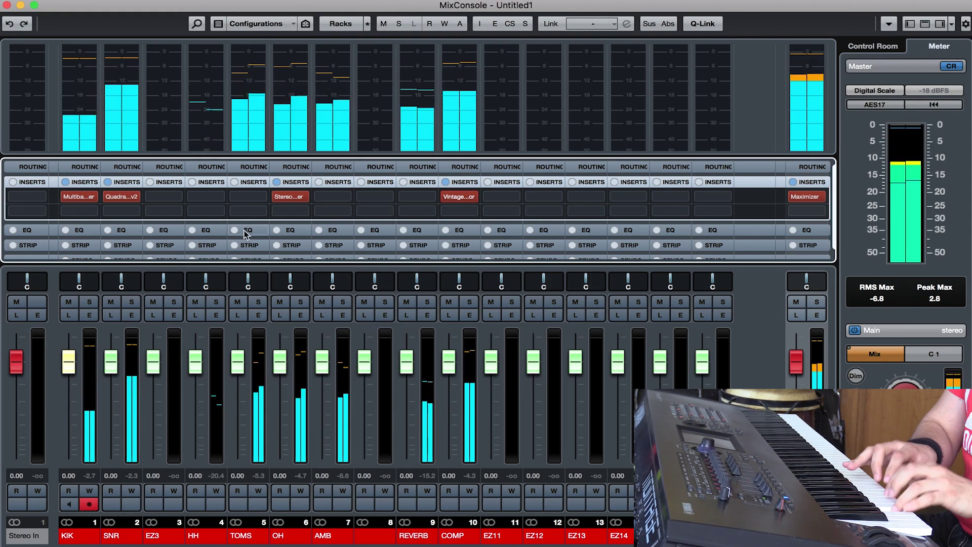
- Insert PuigTec EQP1A Stereo in the first insert slot of the TOMS channel
left_click(249, 198)
type("eqp")
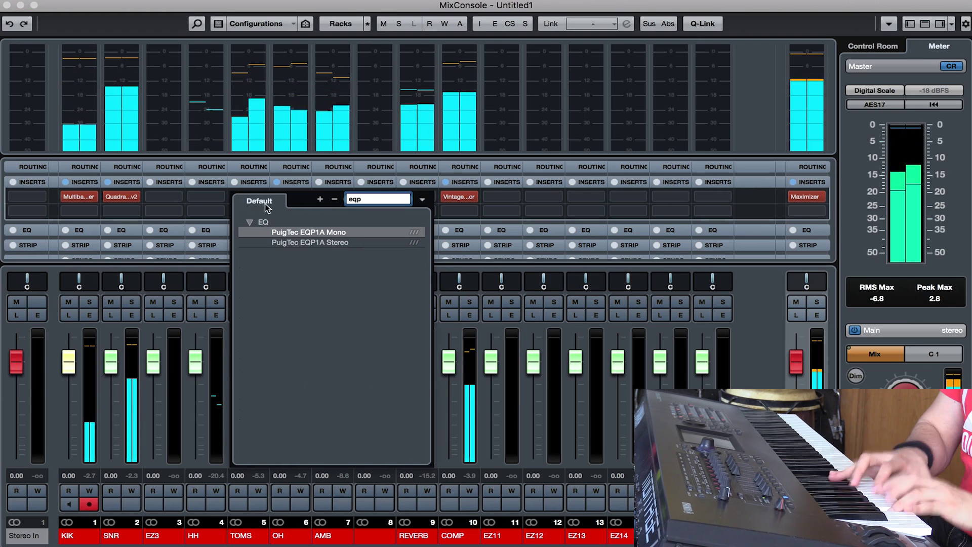
left_click(305, 239)
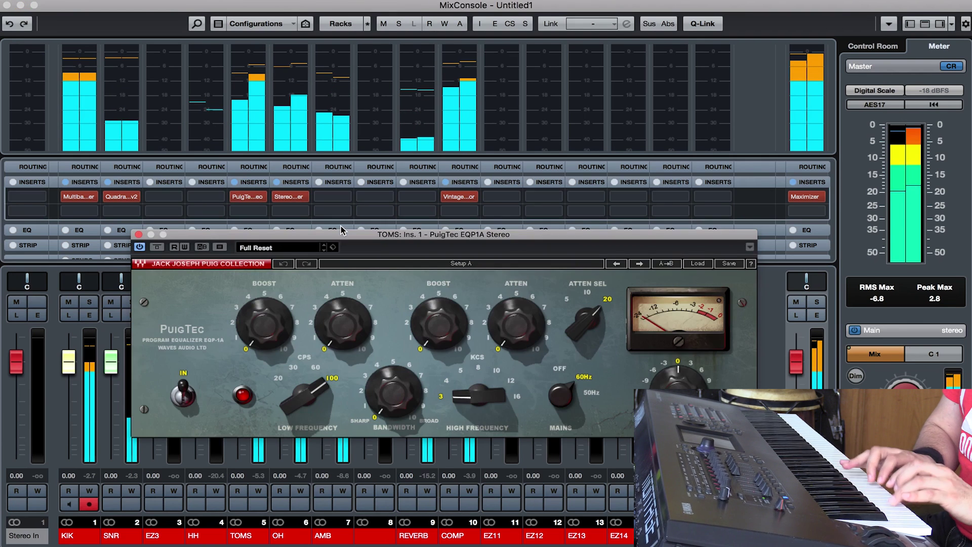
- Set the PuigTec's bandwidth to 4, low boost to 5, high frequency to 8 with boost 4 and mains to Off, and close it
left_click_drag(394, 392, 394, 369)
left_click_drag(267, 335, 267, 306)
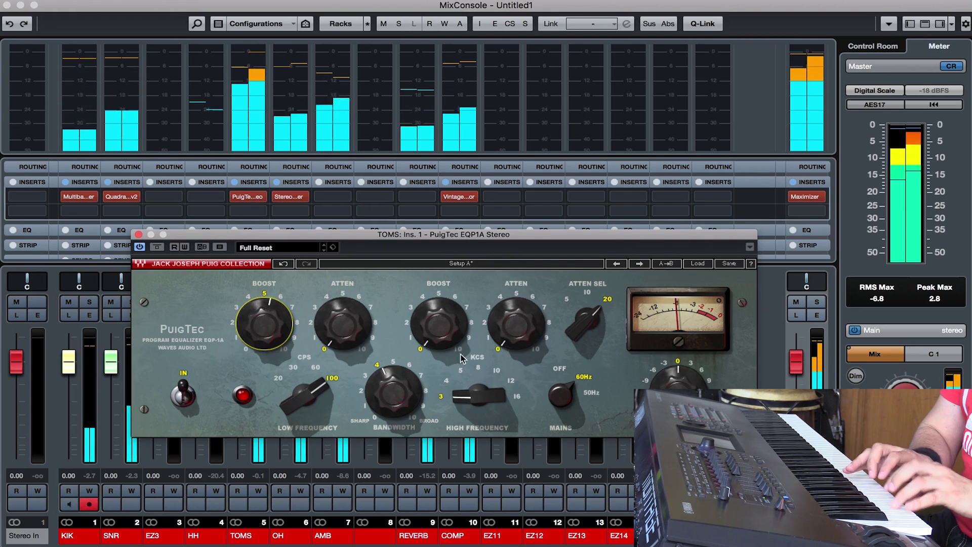
left_click(477, 362)
mouse_move(438, 324)
left_mouse_down()
mouse_move(438, 302)
mouse_move(450, 333)
left_mouse_up()
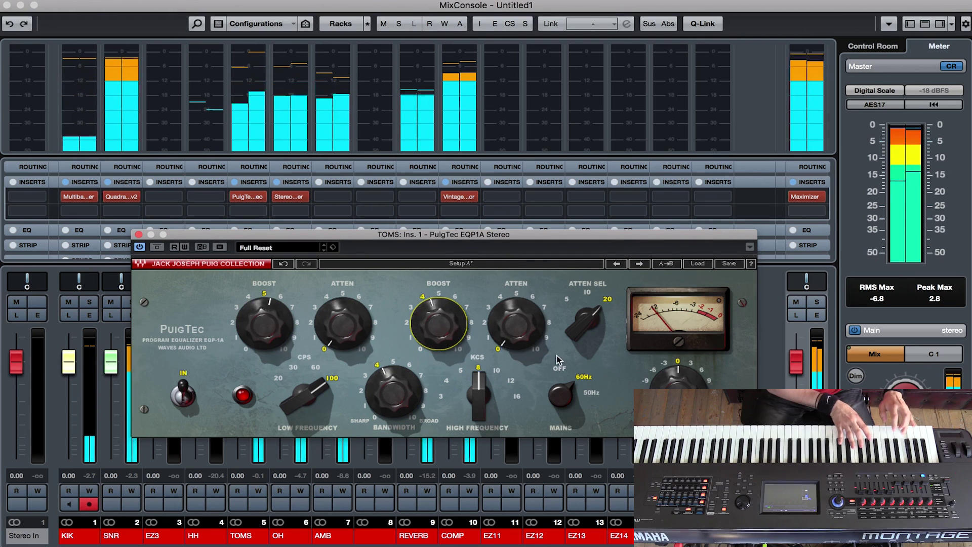
left_click(559, 366)
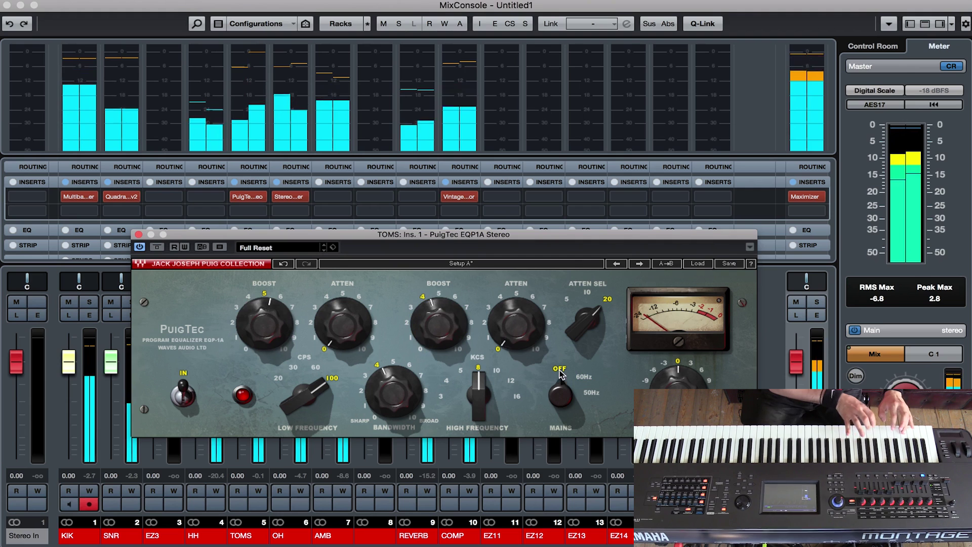
left_click(139, 235)
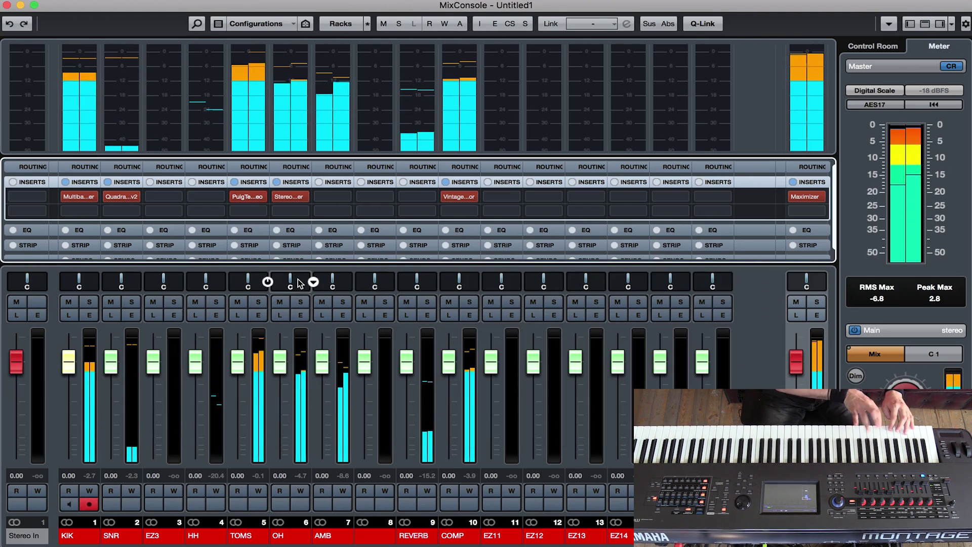
- Bypass all channel inserts briefly to compare, reactivate them, and lower the TOMS fader to -6.18 dB
left_click(484, 28)
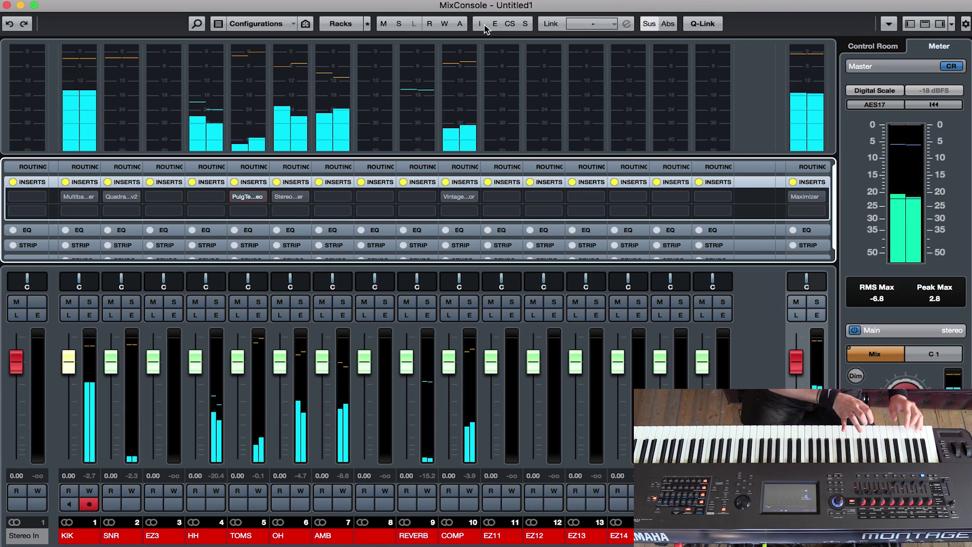
left_click(484, 28)
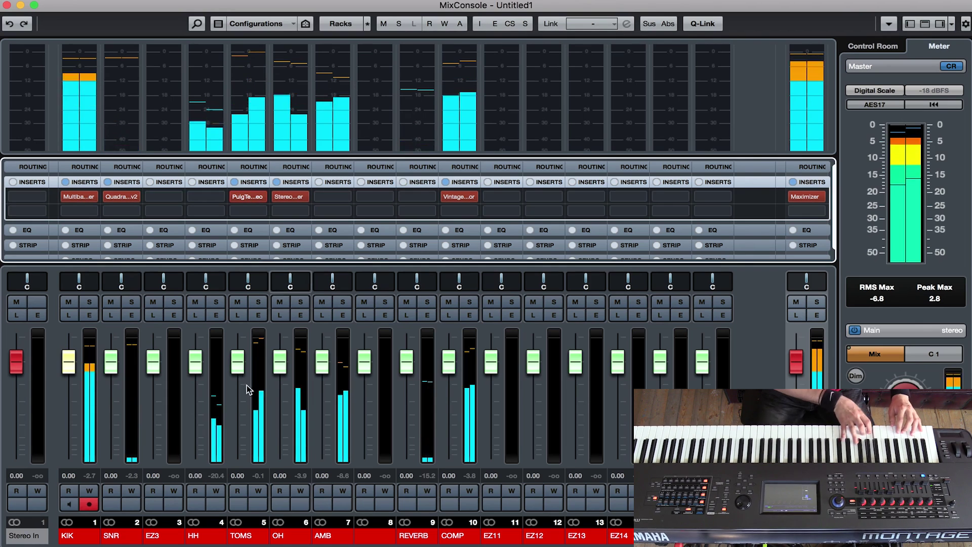
left_click_drag(237, 362, 237, 388)
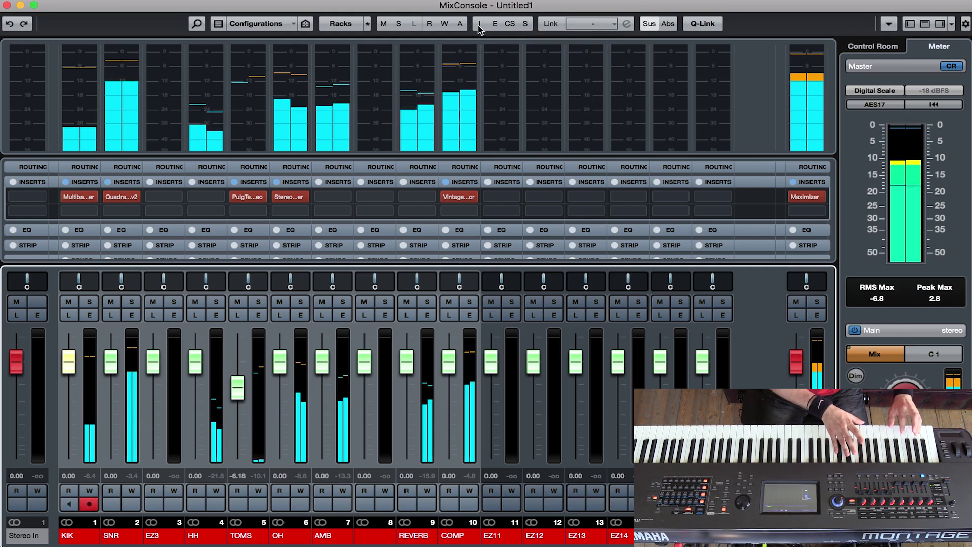
- Compare the adjusted drum mix with all channel inserts bypassed and active, leaving them active
left_click(479, 27)
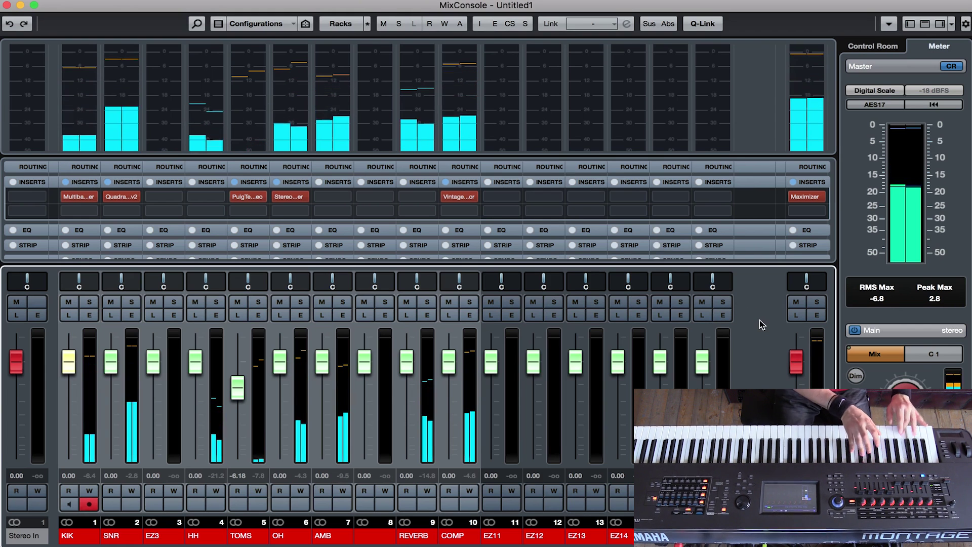
left_click(482, 25)
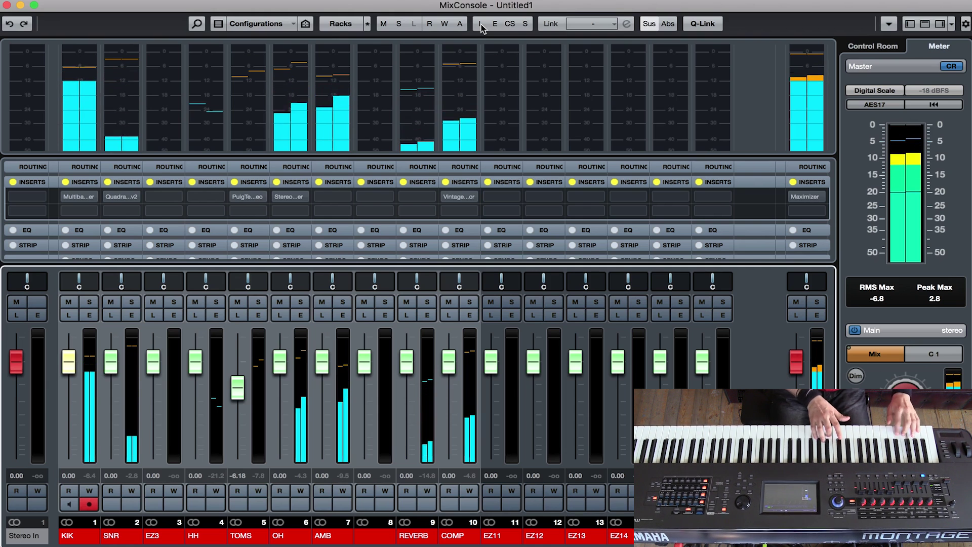
left_click(480, 25)
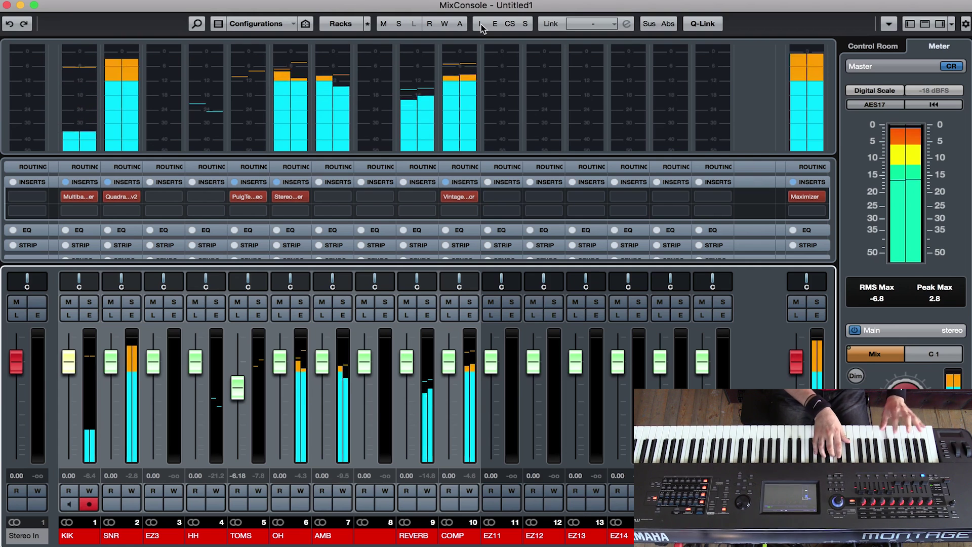